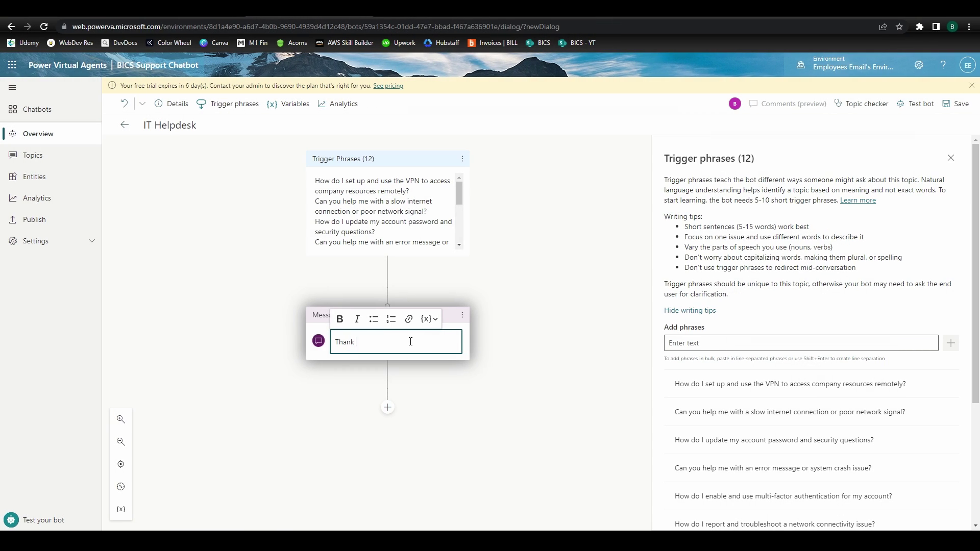
Add the BICS Support Chatbot to Teams and ask it about the VPN and the sales team
text(you for contacting BICS Support)
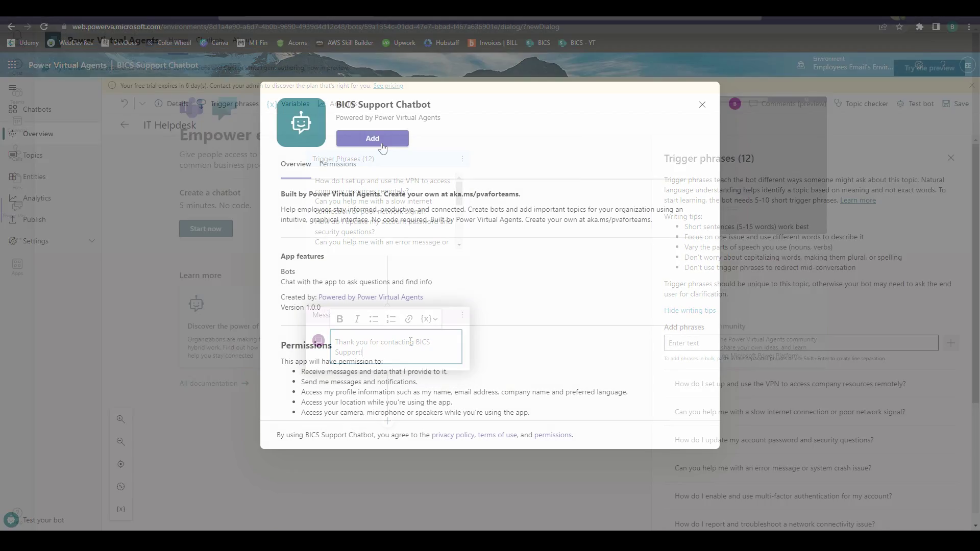
click(383, 144)
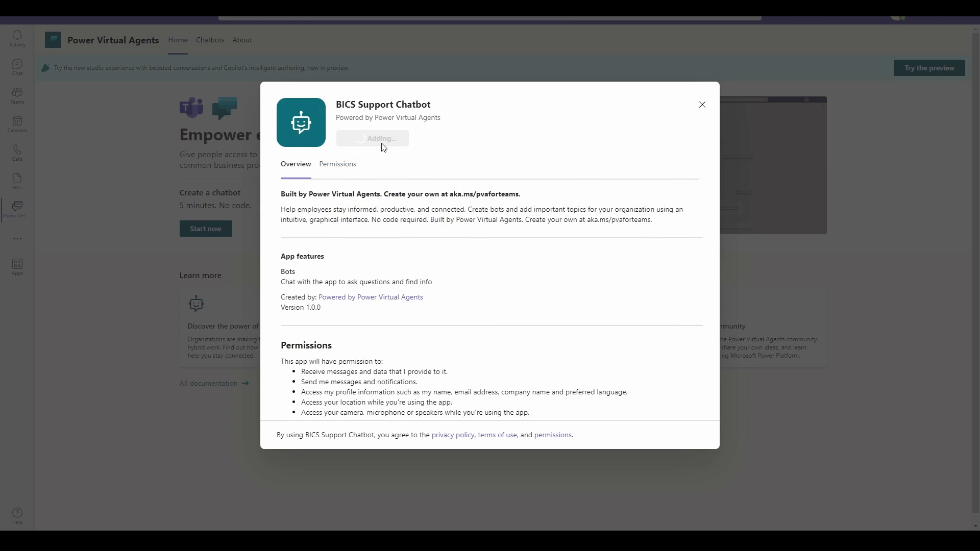
text(how do i connect to th)
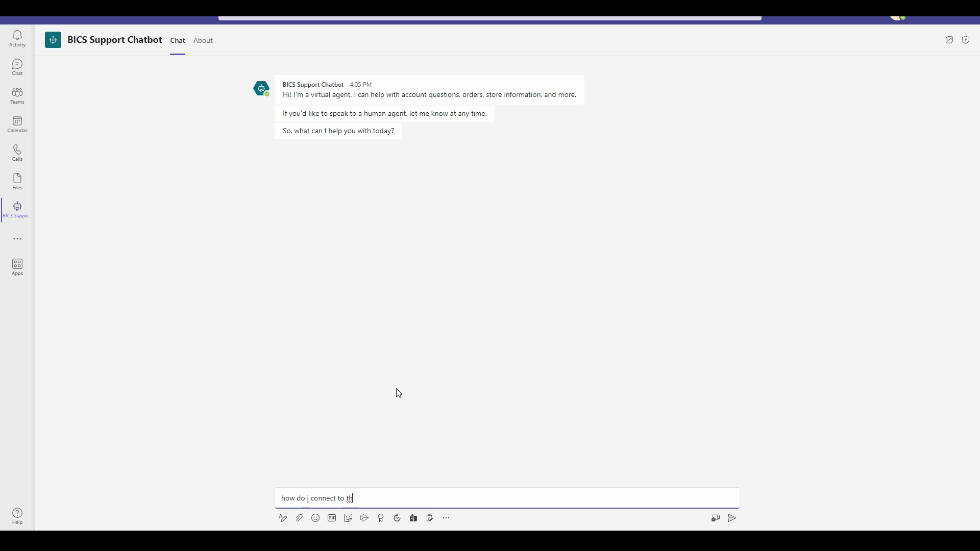
text(e vpn?)
key(Return)
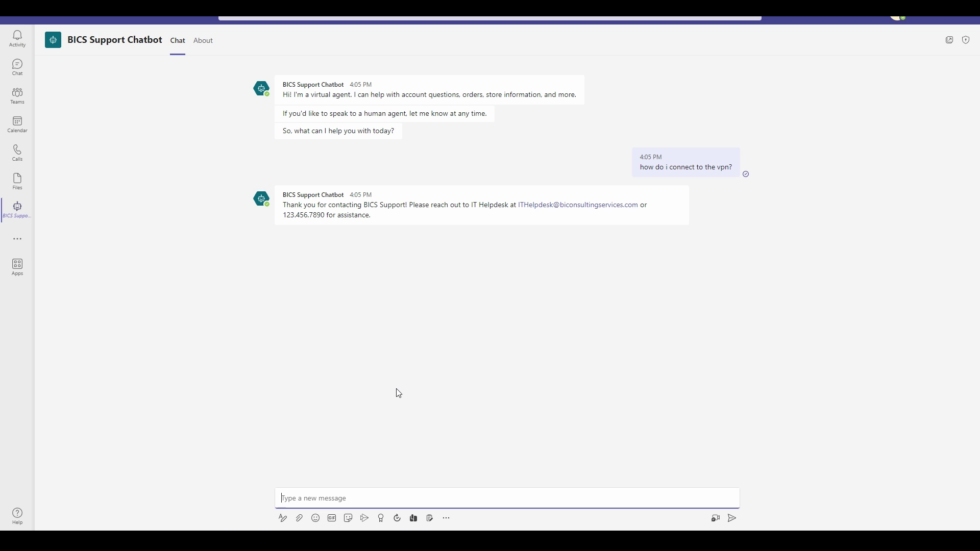
text(how do i contact the sales team)
key(Return)
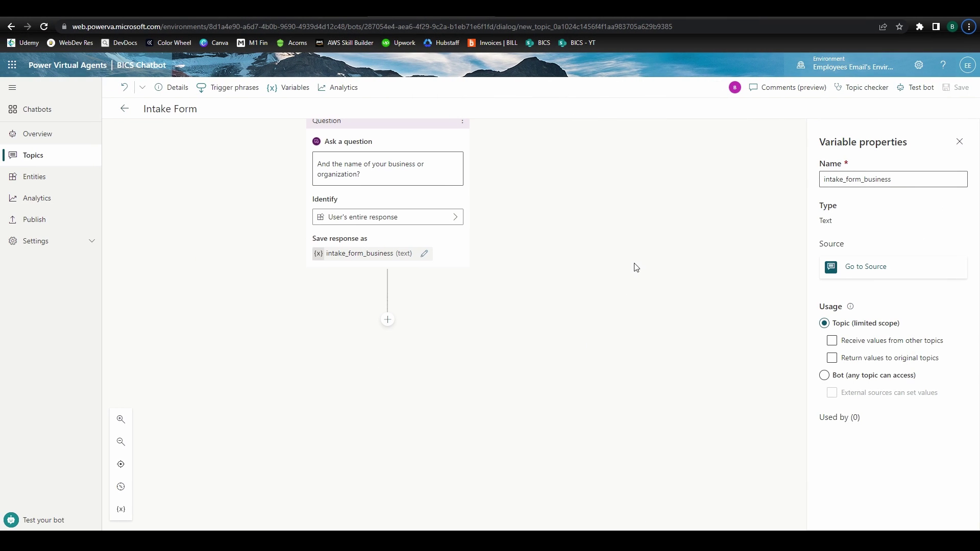
Add a new step that creates a flow from the bot flow template
click(388, 320)
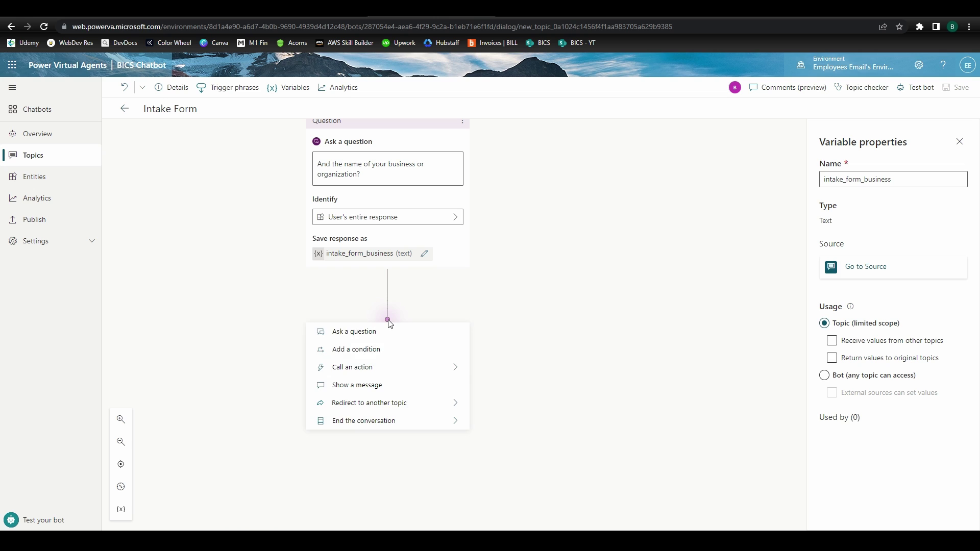
mouse_move(390, 371)
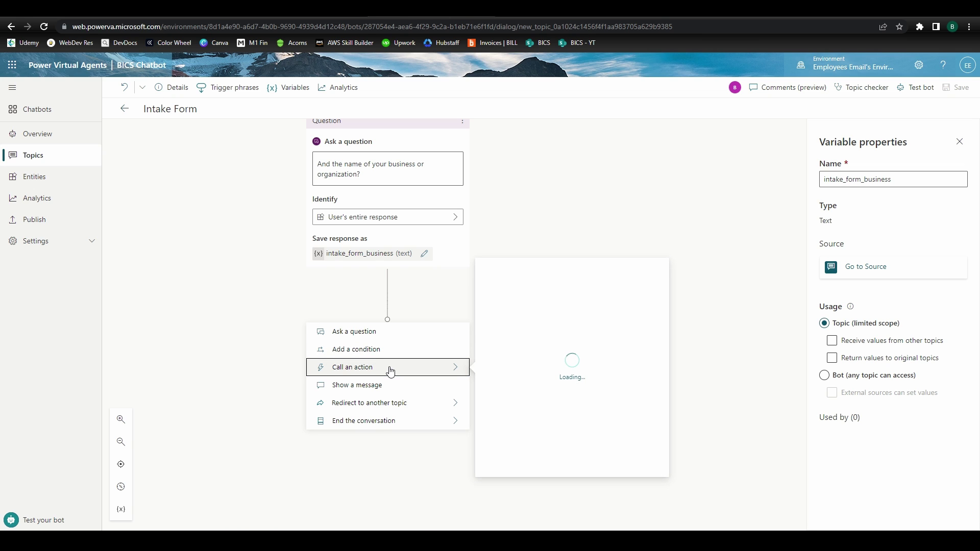
click(526, 380)
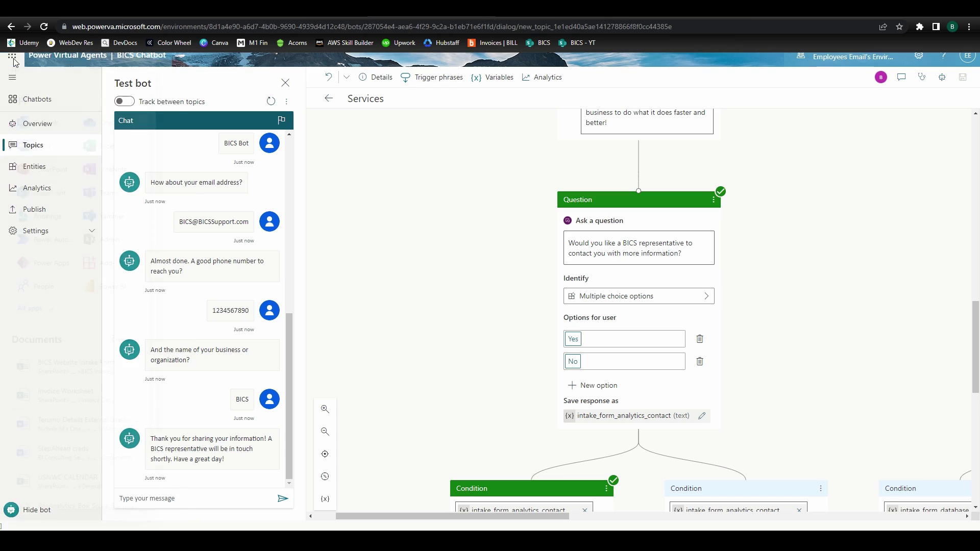
Bring up the Microsoft 365 app launcher list
click(16, 68)
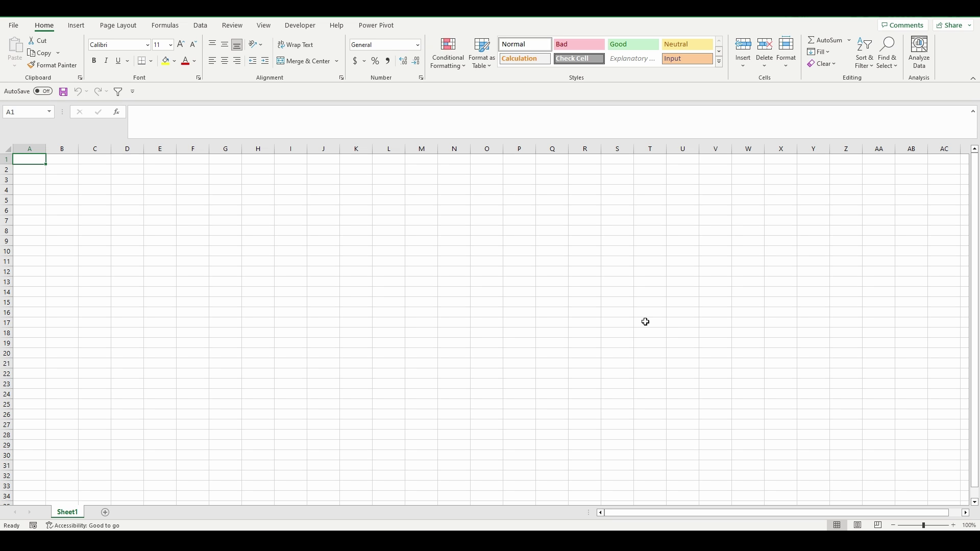
Enter the Name, Email, Phone and Business headers across A1:D1
text(Name)
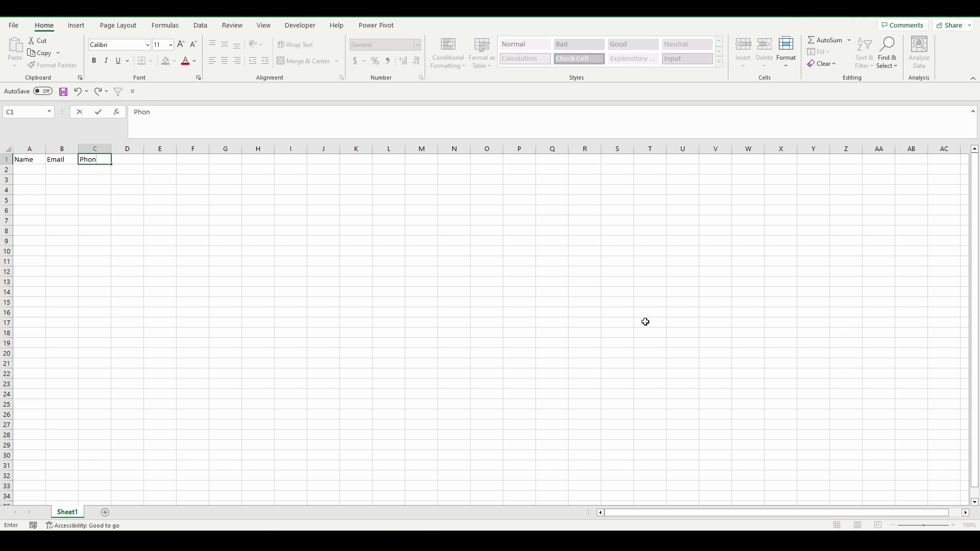
key(Tab)
text(Business)
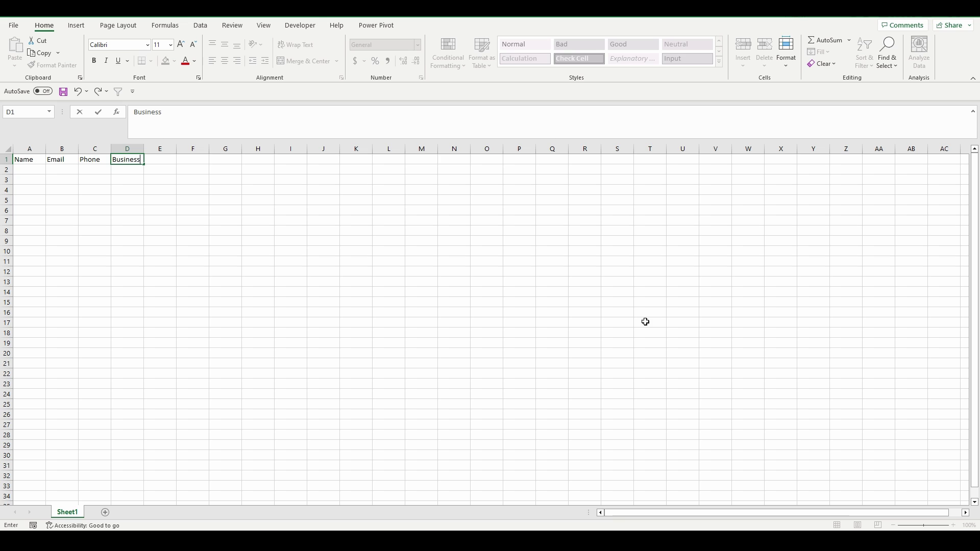
key(Return)
Turn A1:D2 into a table with My table has headers ticked
drag(22, 160, 135, 169)
click(77, 25)
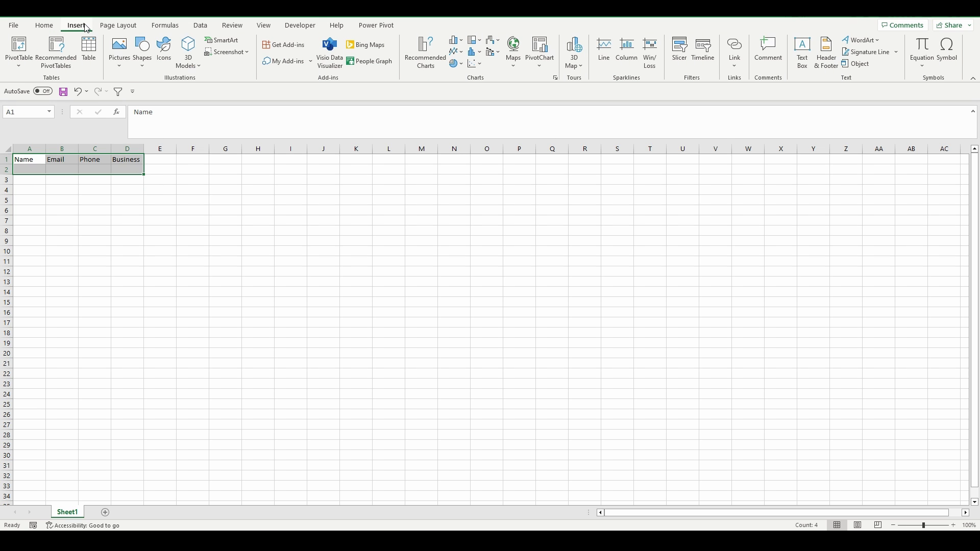
click(88, 52)
click(628, 170)
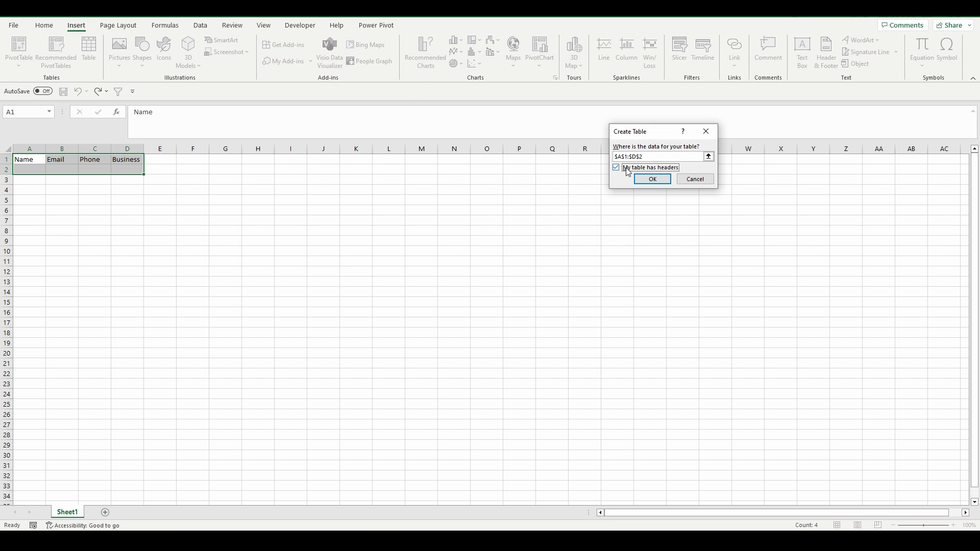
click(658, 182)
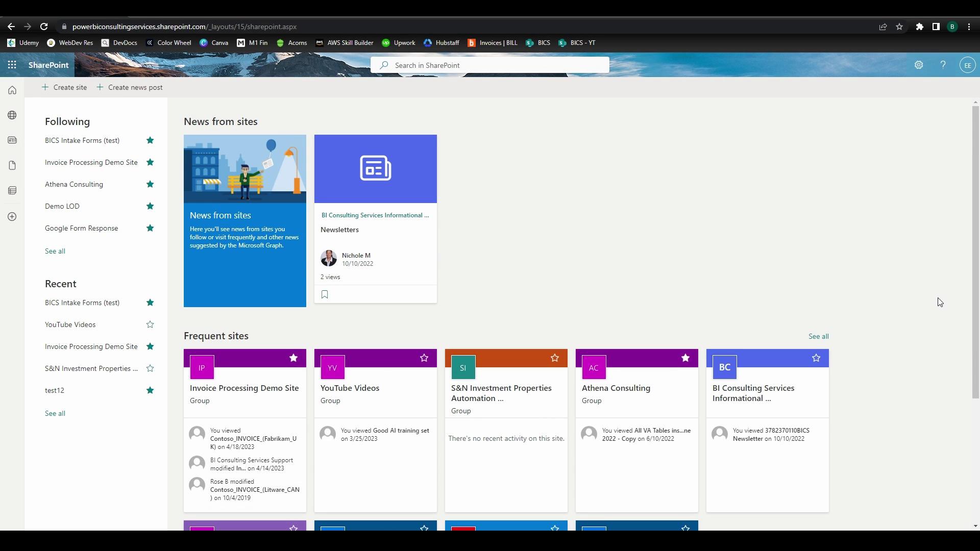
Open the BICS Intake Forms folder in the BICS Intake Forms (test) site's Documents library
click(103, 145)
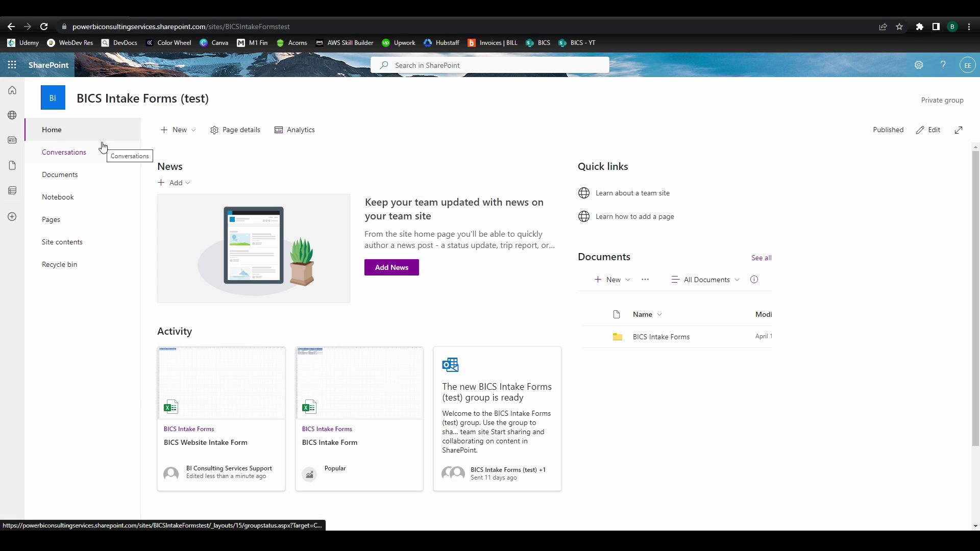
click(58, 179)
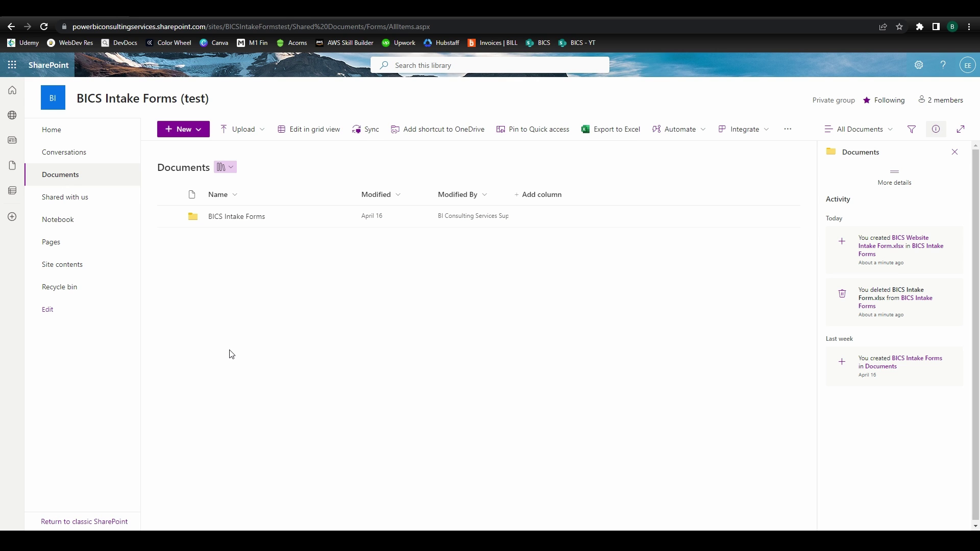
click(234, 219)
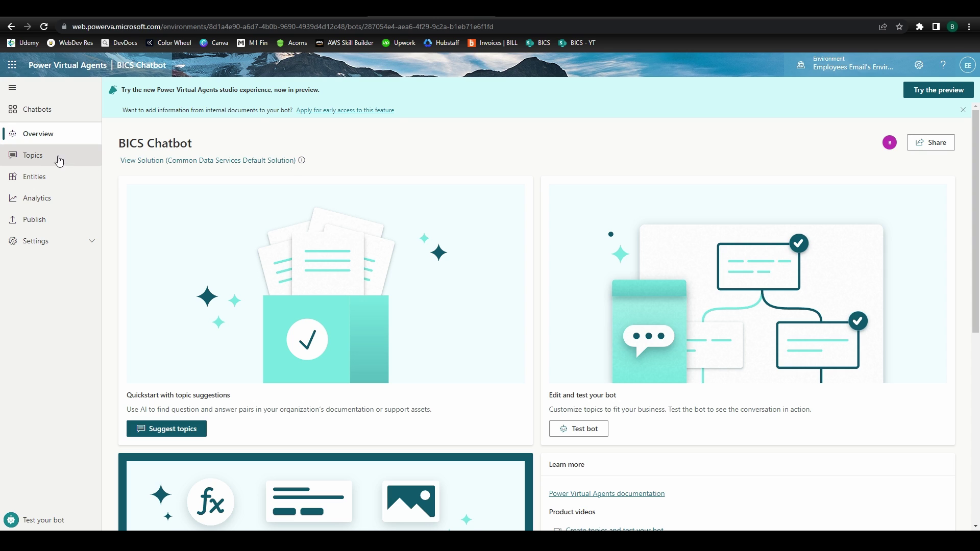
Create a blank topic named Services
click(32, 155)
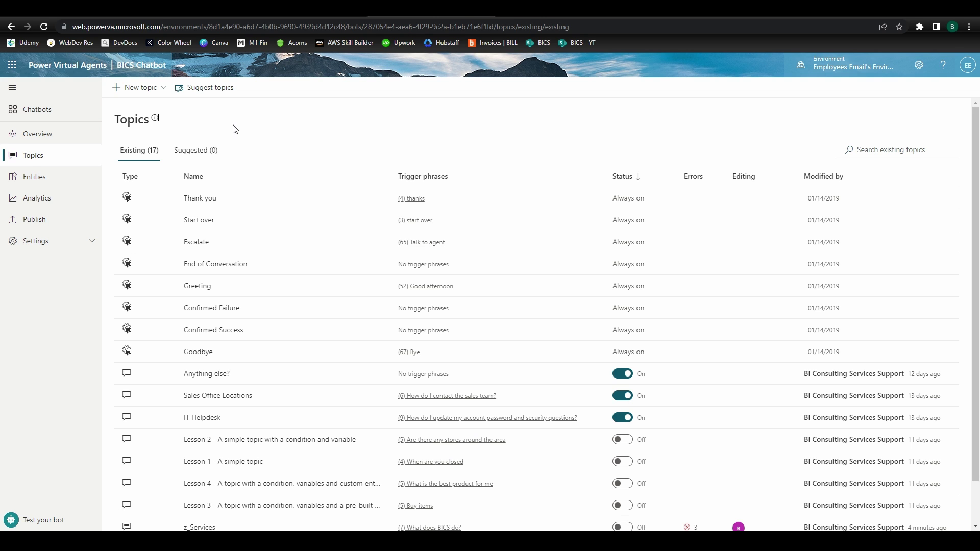
click(137, 89)
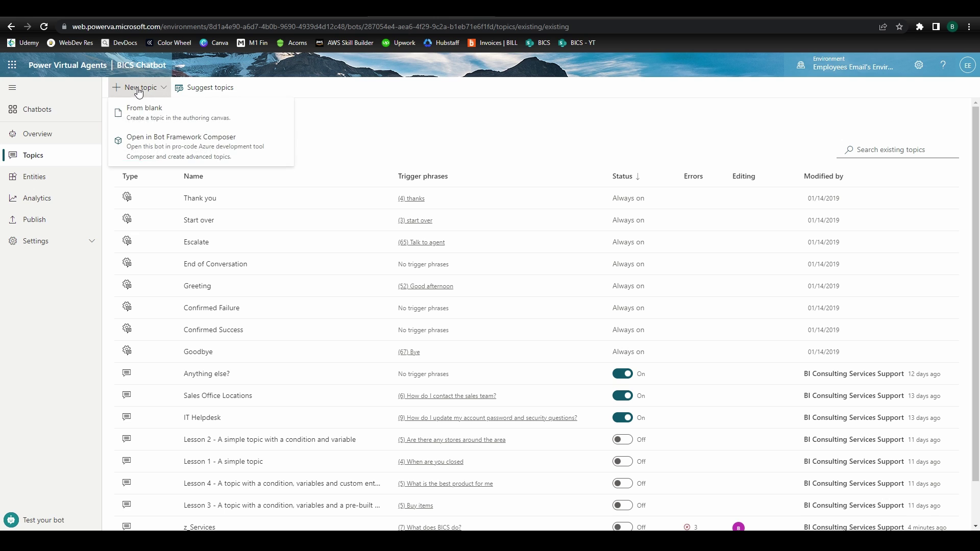
click(150, 114)
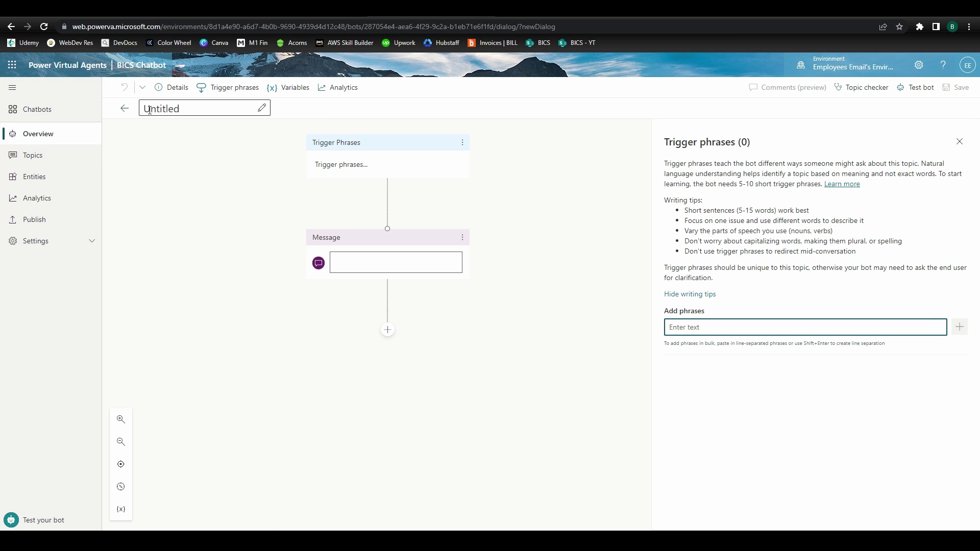
click(149, 110)
text(Services)
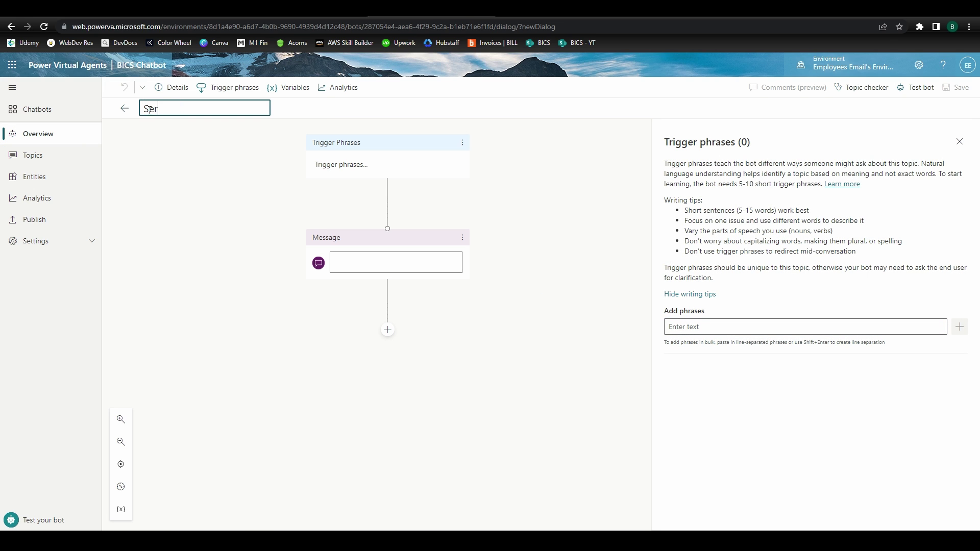
key(Return)
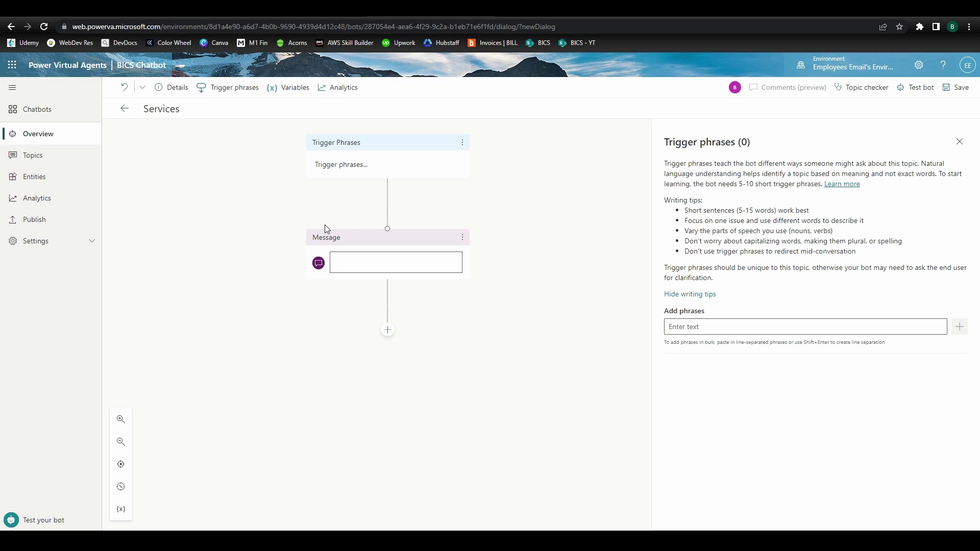
Add trigger phrases like 'what does bics do' plus four pasted questions
click(765, 329)
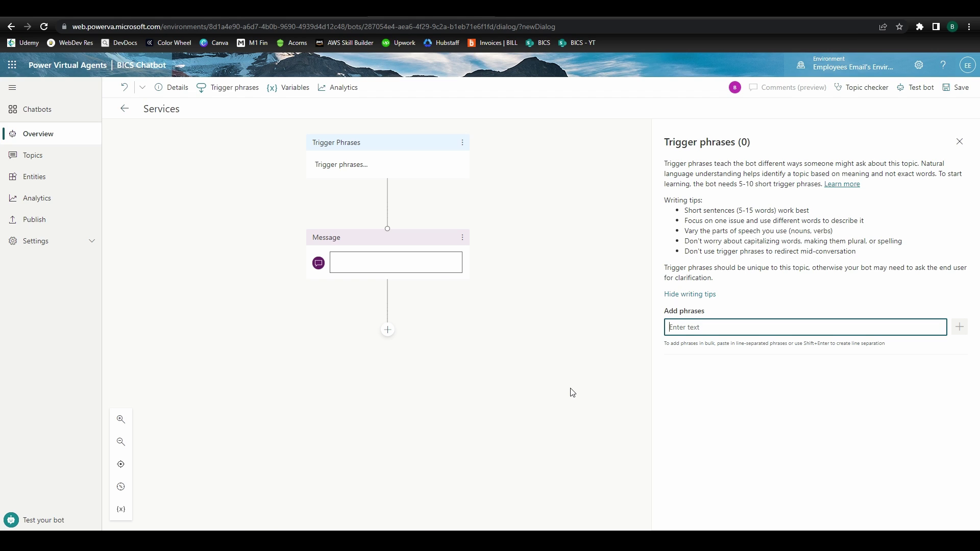
text(what does bics do)
key(Return)
text(how can bics help my business)
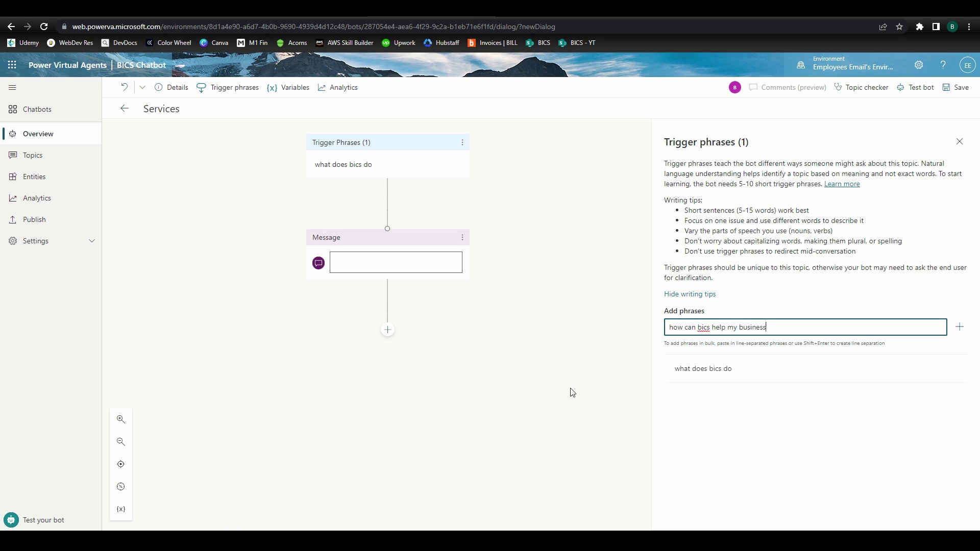
key(Return)
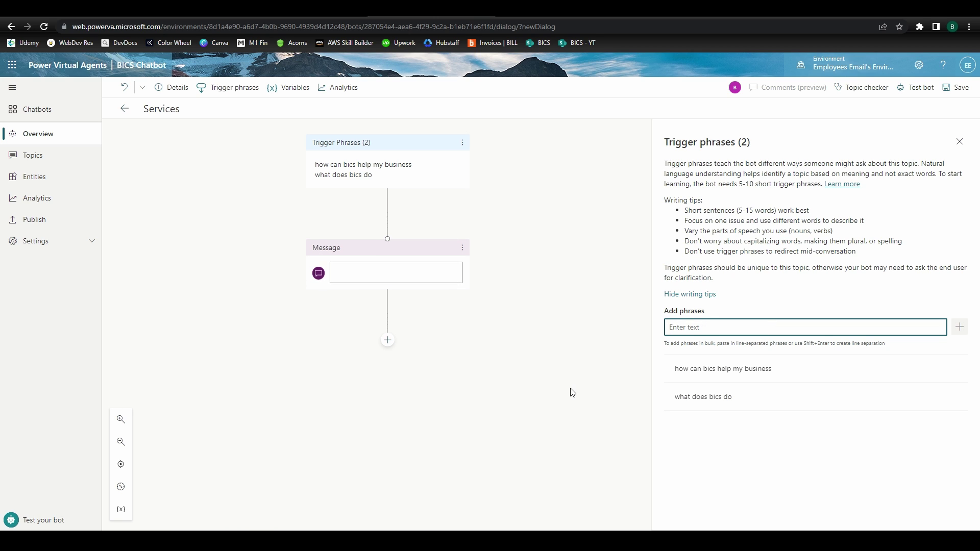
text(what services does bics provide)
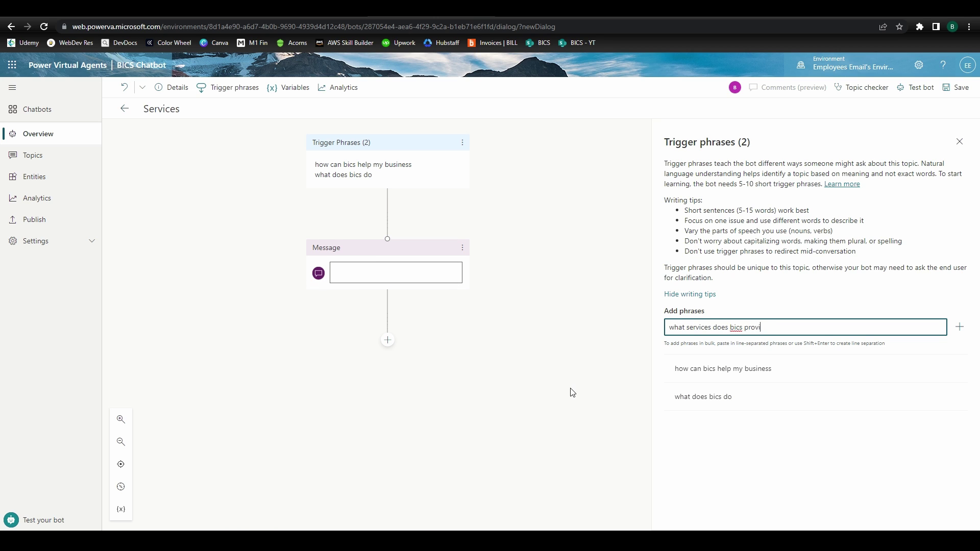
key(Return)
text(How can I learn more about BICS? What business analytics solutions does BICS provide? What data management services does BICS provide? What artificial intelligence services does BICS provide?)
key(Return)
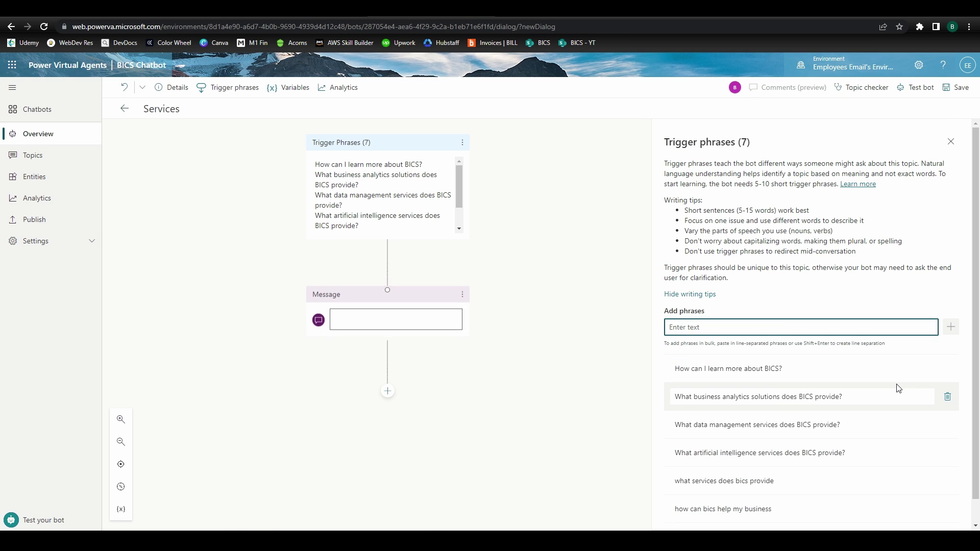
click(388, 296)
Reply 'Great question!' then ask 'Which of these services would you like to learn more about?'
click(371, 334)
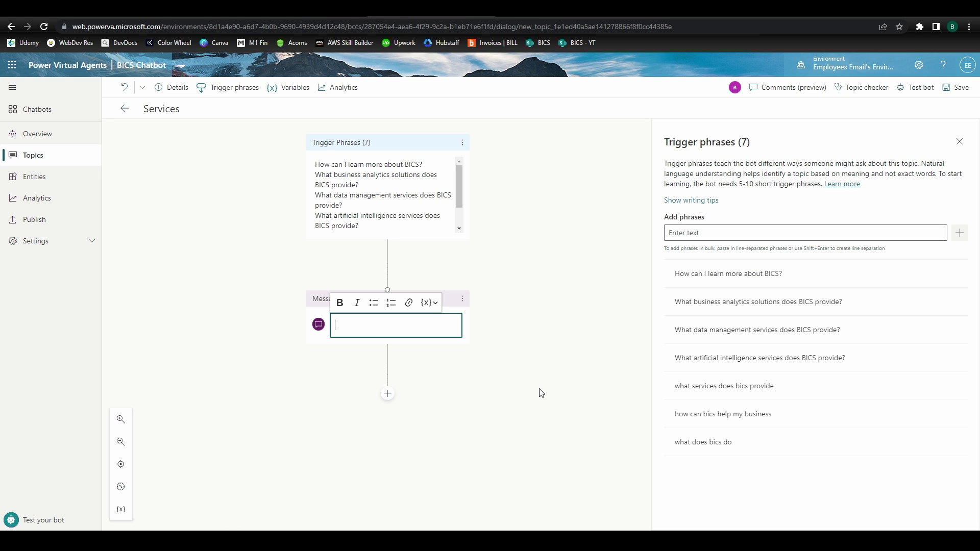
text(Great question!)
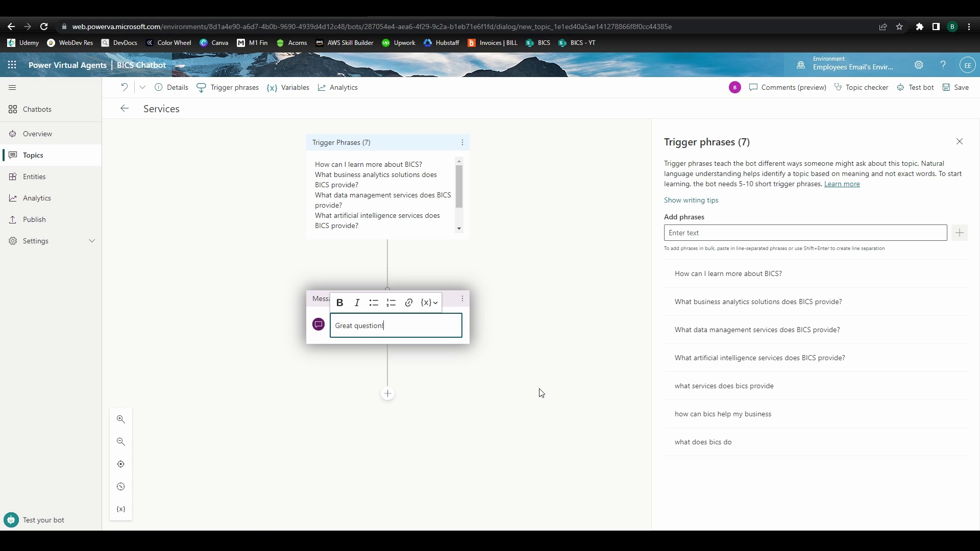
click(388, 394)
click(427, 406)
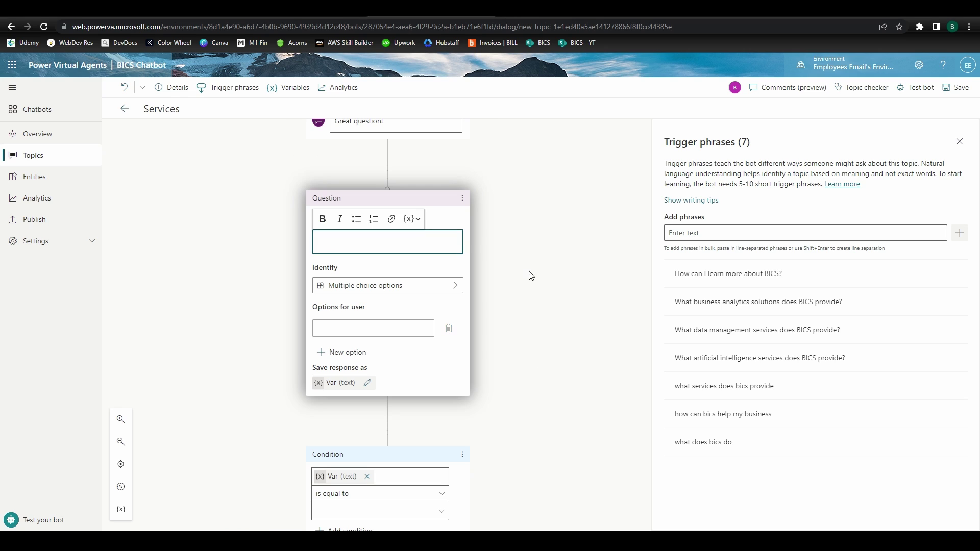
text(Which of these services would you like to learn more about?)
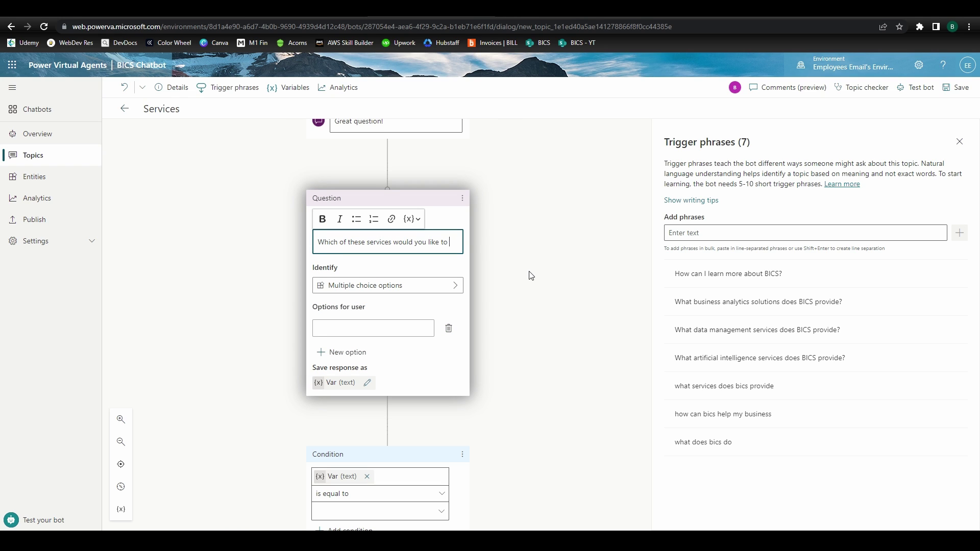
Give the question the options Analytics Solutions, Data Management and AI/Machine Learning
click(408, 339)
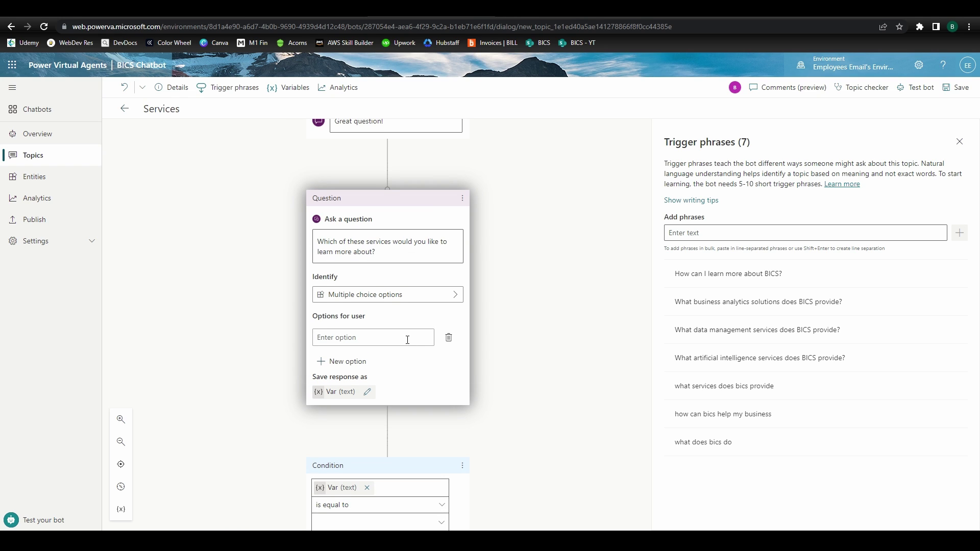
text(Analytics Solutions)
key(Return)
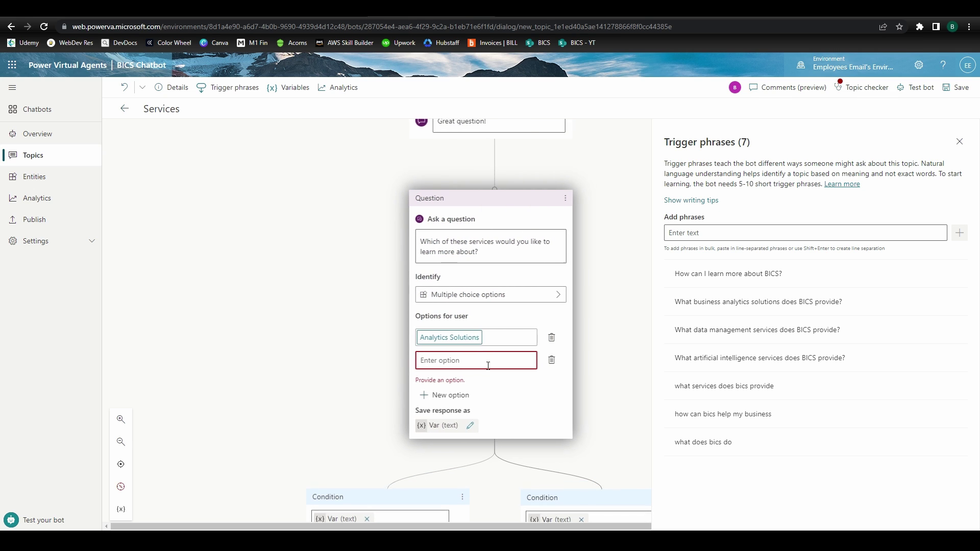
text(Data Management)
key(Return)
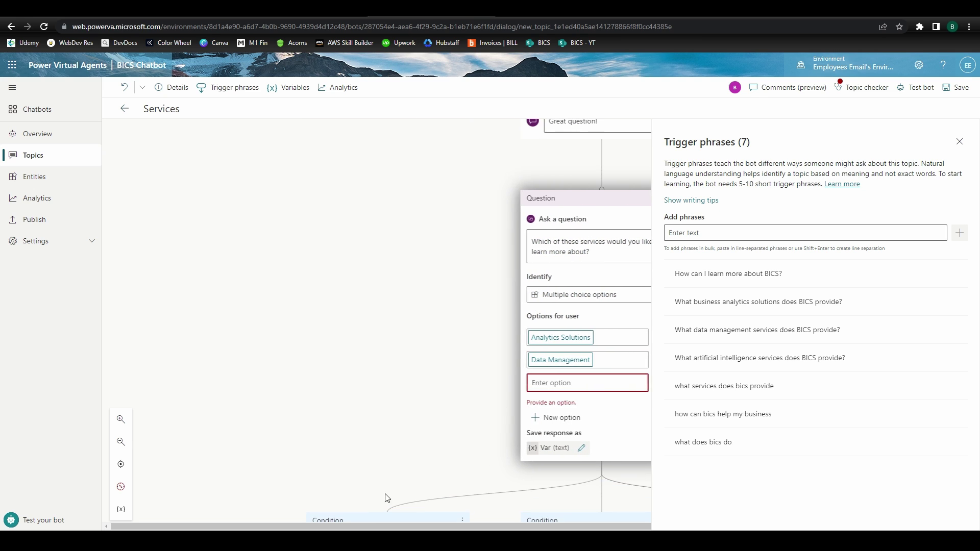
click(414, 384)
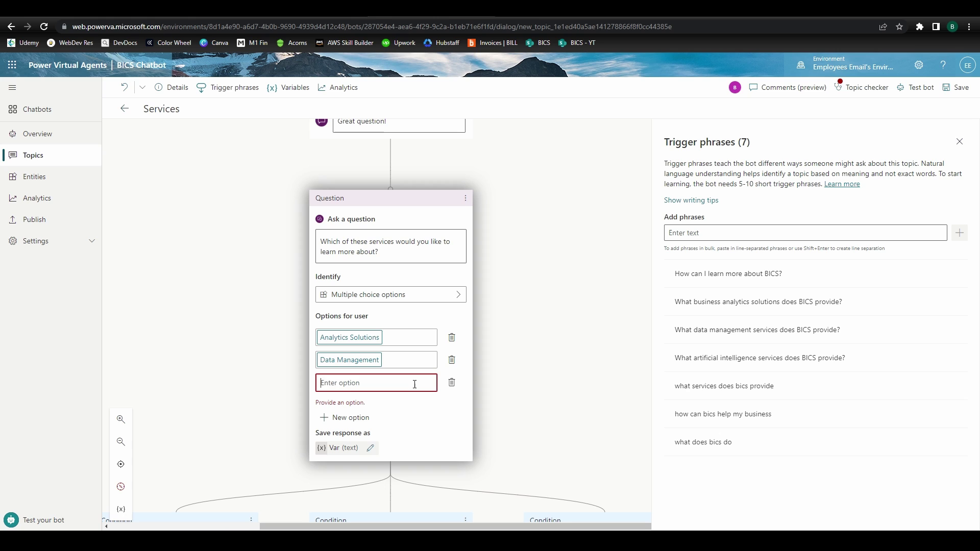
text(AI/Machine Learning)
key(Tab)
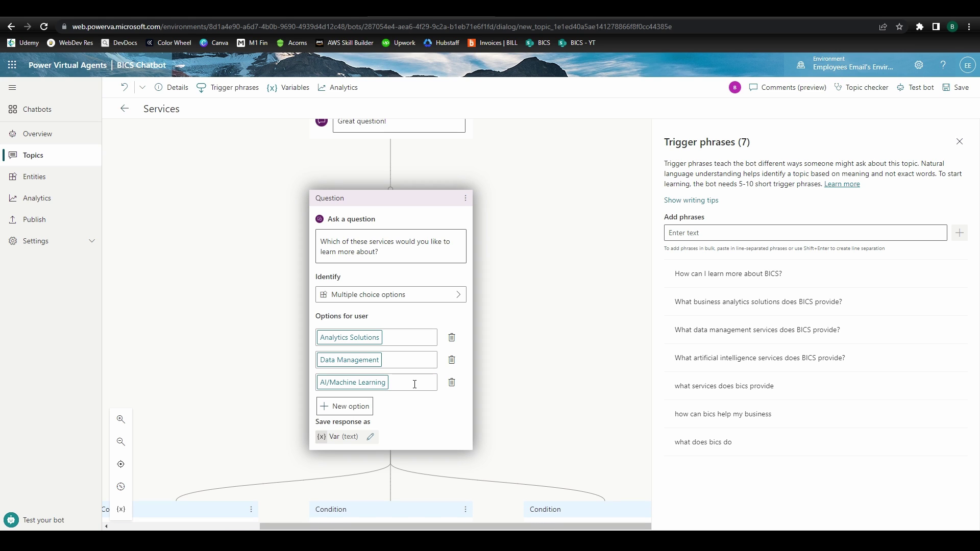
Rename the answer variable to intake_form_service
click(370, 437)
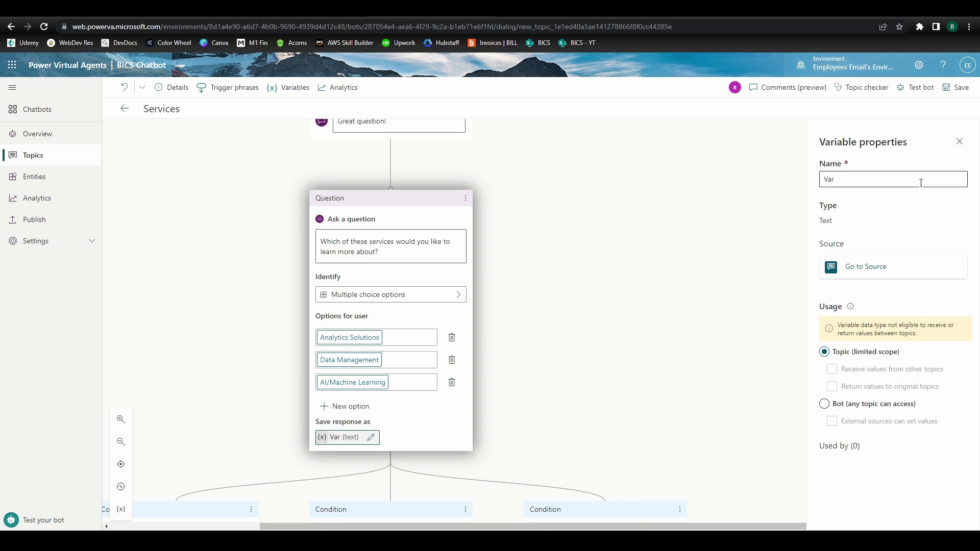
text(intake_)
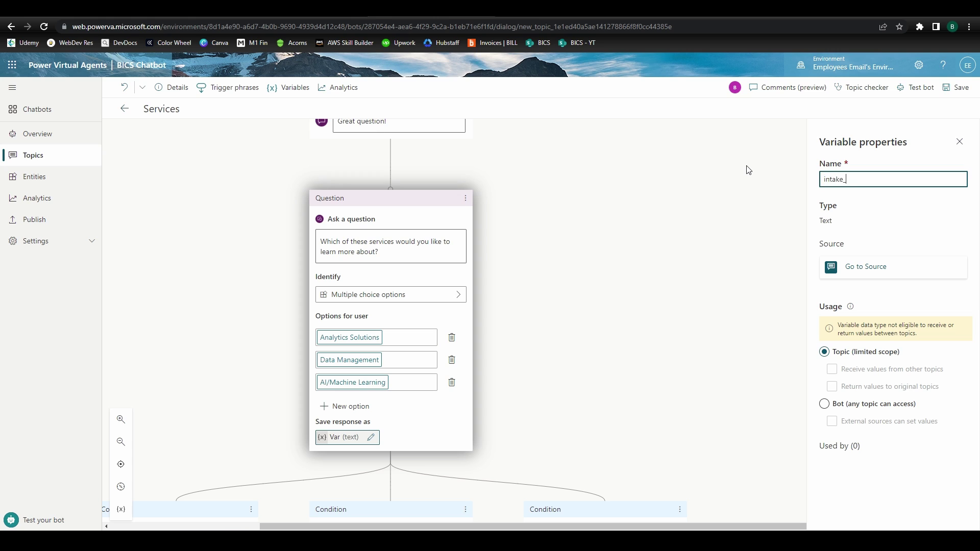
text(form_service)
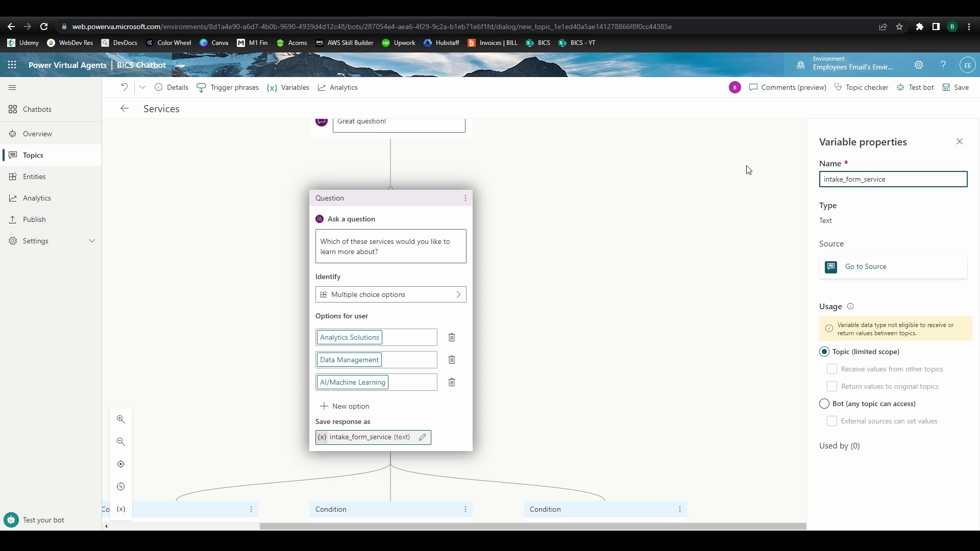
scroll(299, 475, down, 5)
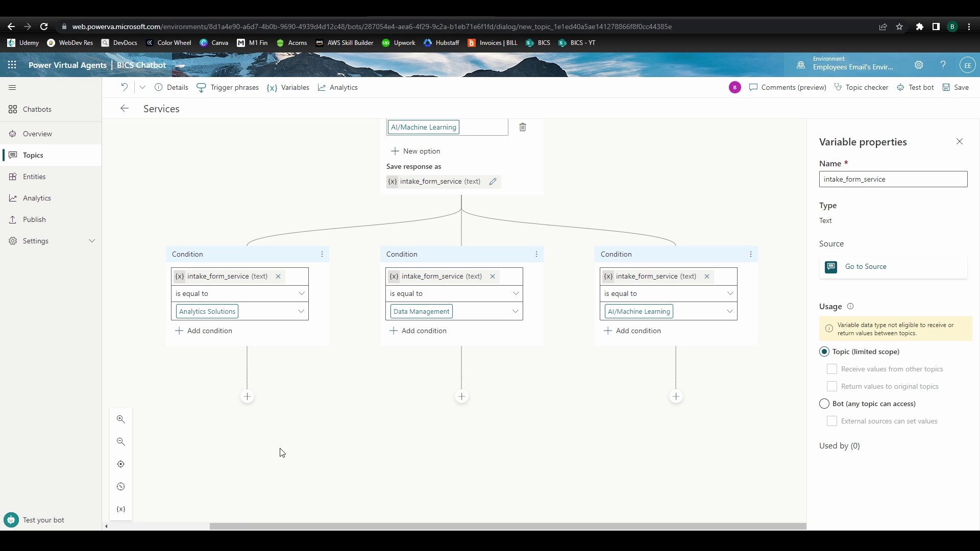
Add a message with the pasted reply to the Analytics Solutions branch
click(247, 397)
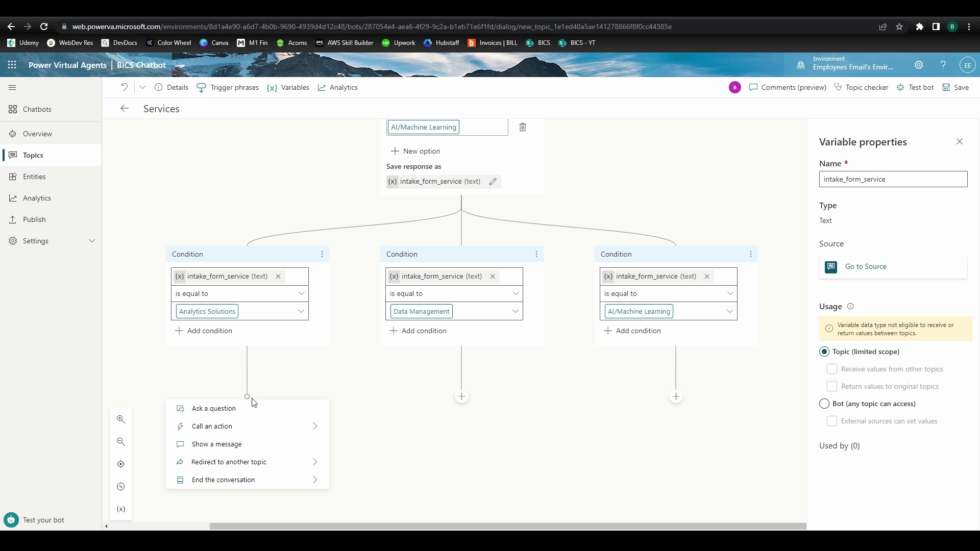
click(238, 444)
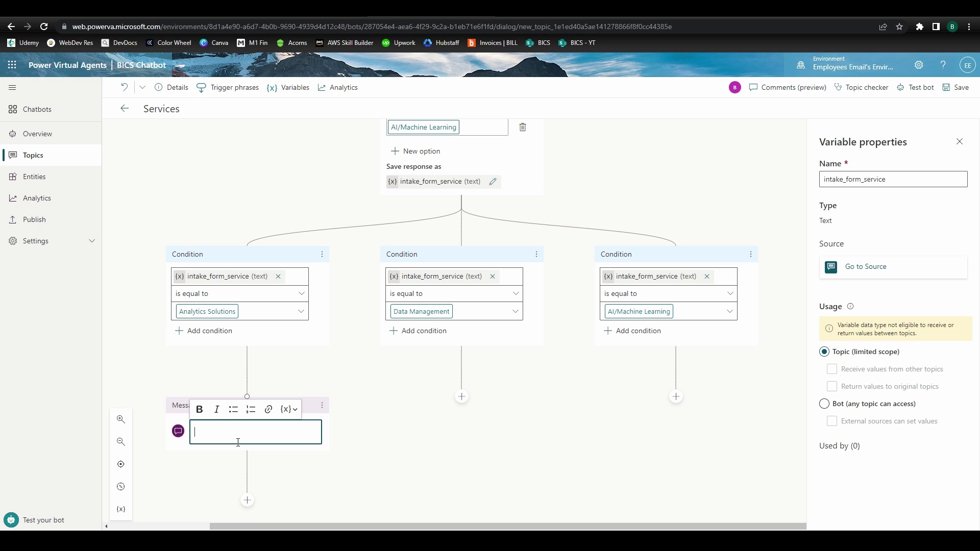
text(Great! BICS specializes in integrating with applications to ingest and display your data, uncovering insights and providing the reporting to enable your business to do what it does faster and better!)
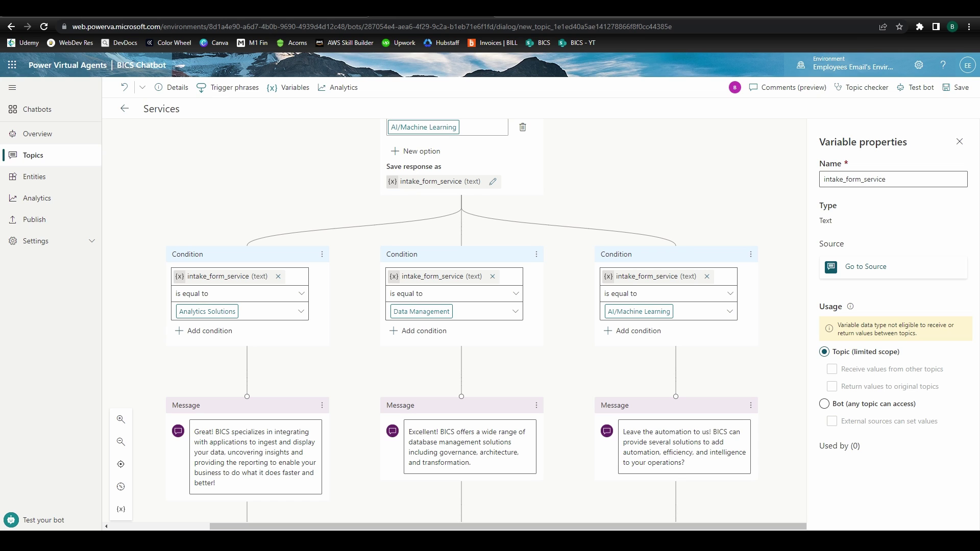
Ask whether a BICS representative should contact the user, with Yes and No options
scroll(270, 335, down, 5)
click(247, 310)
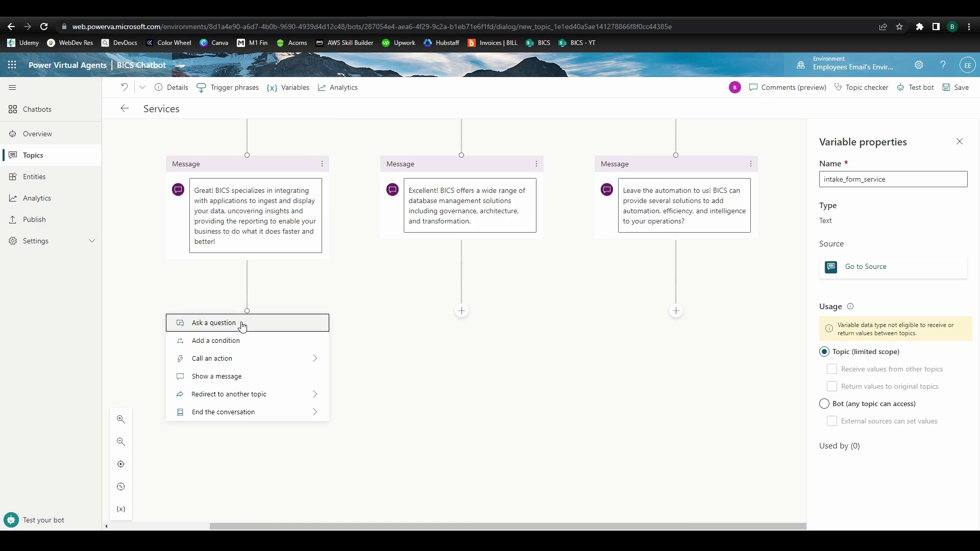
click(241, 324)
text(Would you like a BI)
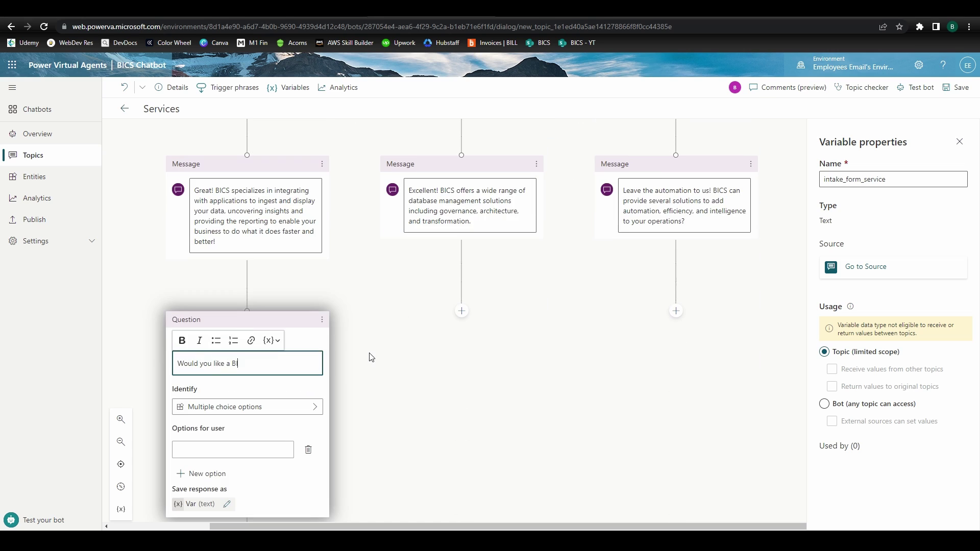
text(CS representative to contact you with more information?)
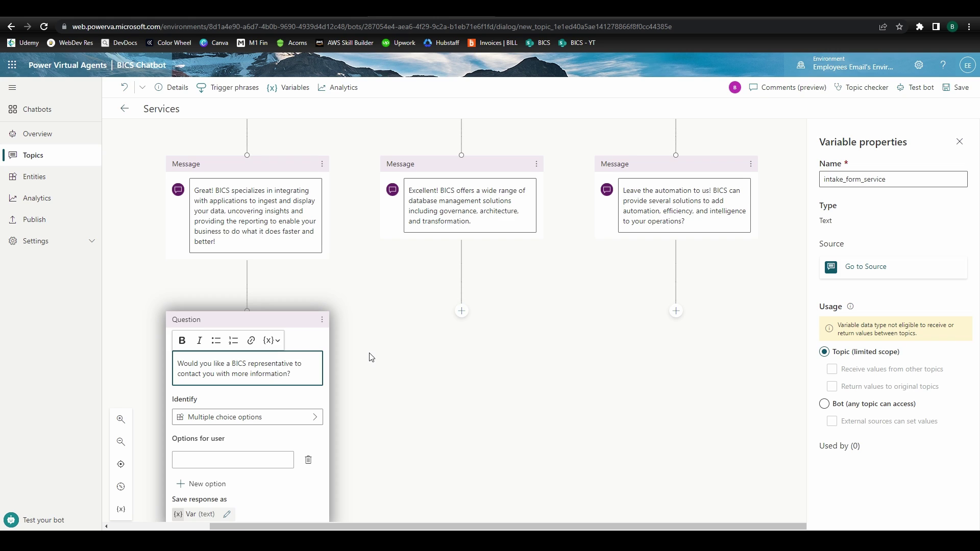
scroll(246, 352, down, 2)
click(245, 357)
text(Yes)
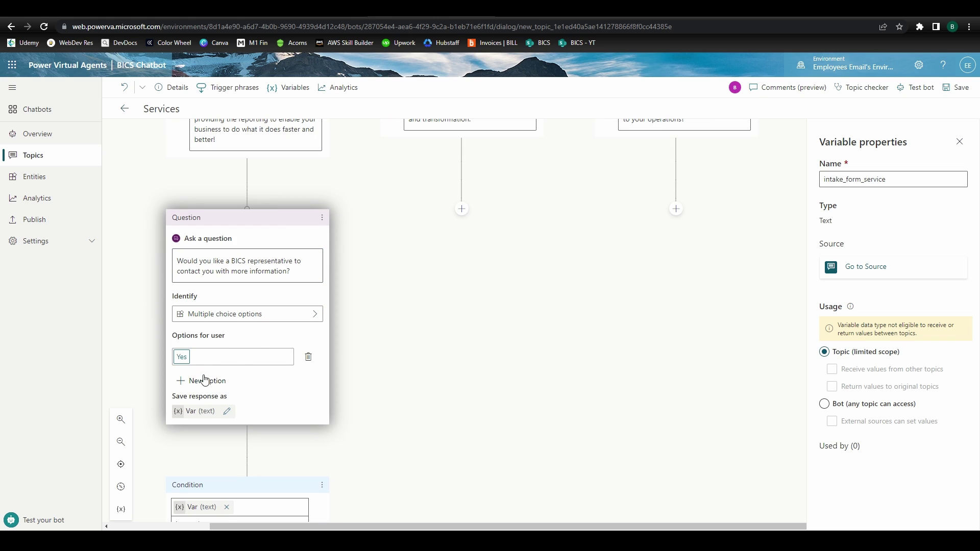
click(203, 382)
text(No)
Rename the contact answer variable to intake_form_analytics_contact
click(226, 433)
click(879, 179)
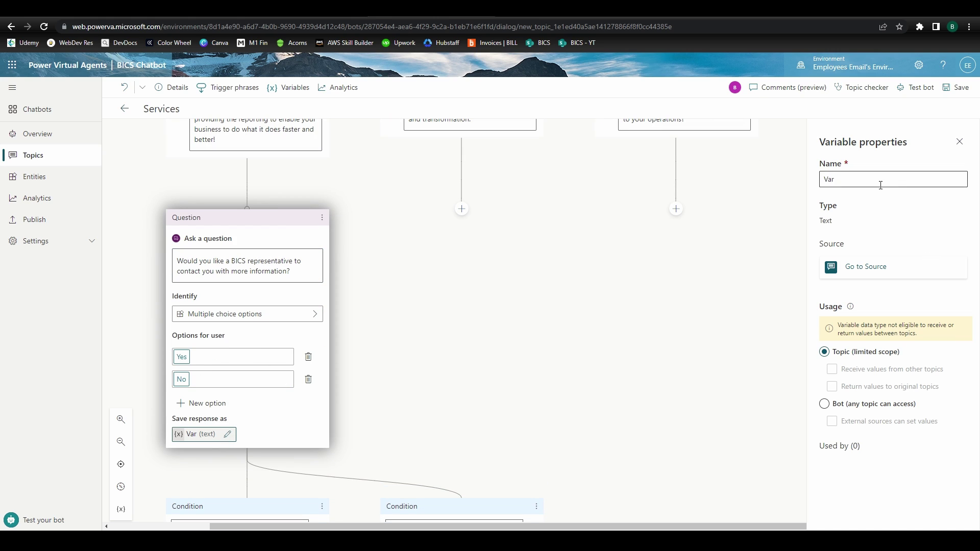
key(ctrl+a)
text(intake_form_analytics_contact)
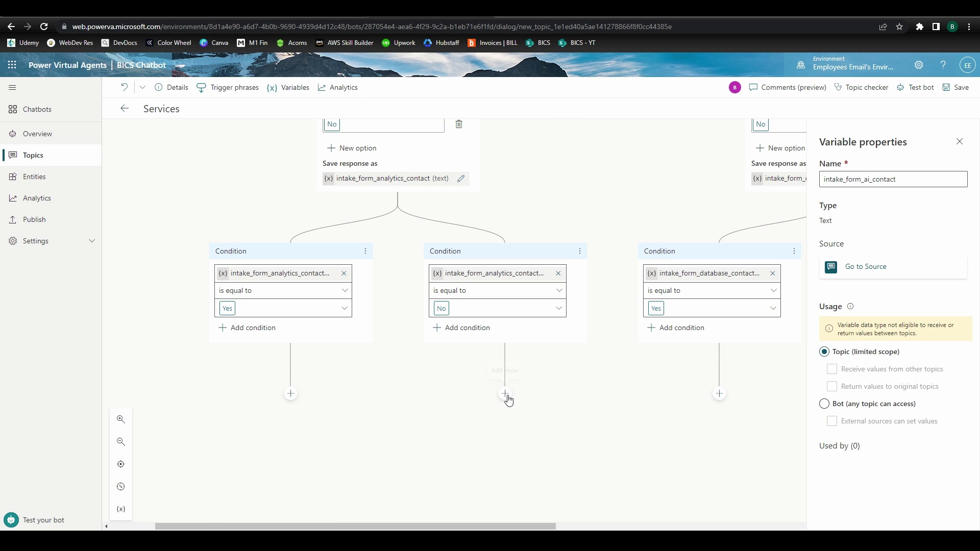
Add a pasted 'No worries!' reply message under the analytics No branch
click(505, 394)
click(502, 442)
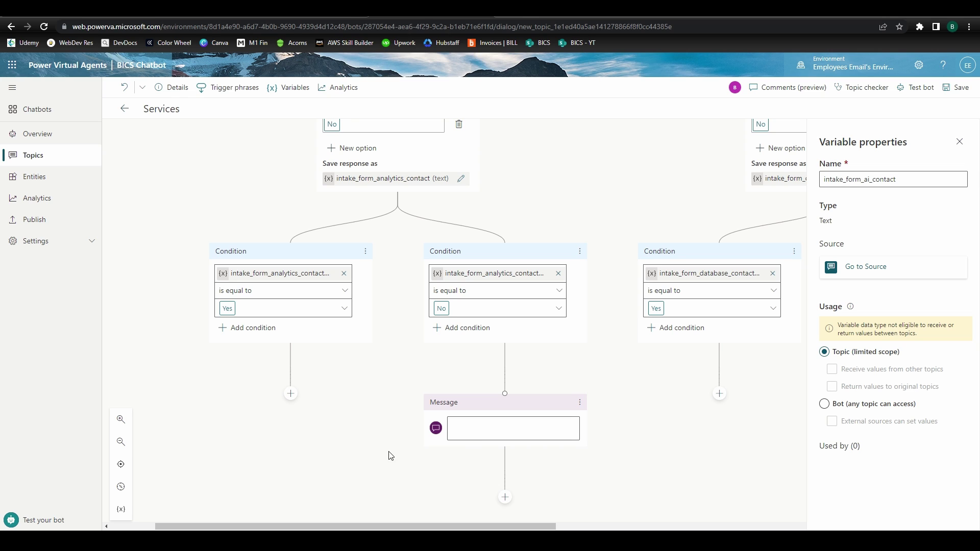
click(480, 430)
key(ctrl+v)
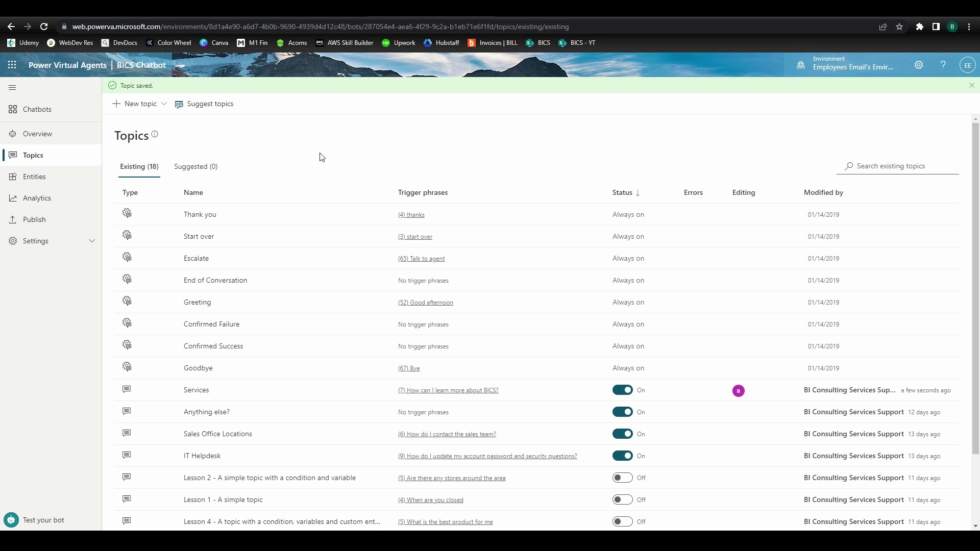
Create a blank topic named Intake Form
click(139, 104)
click(143, 129)
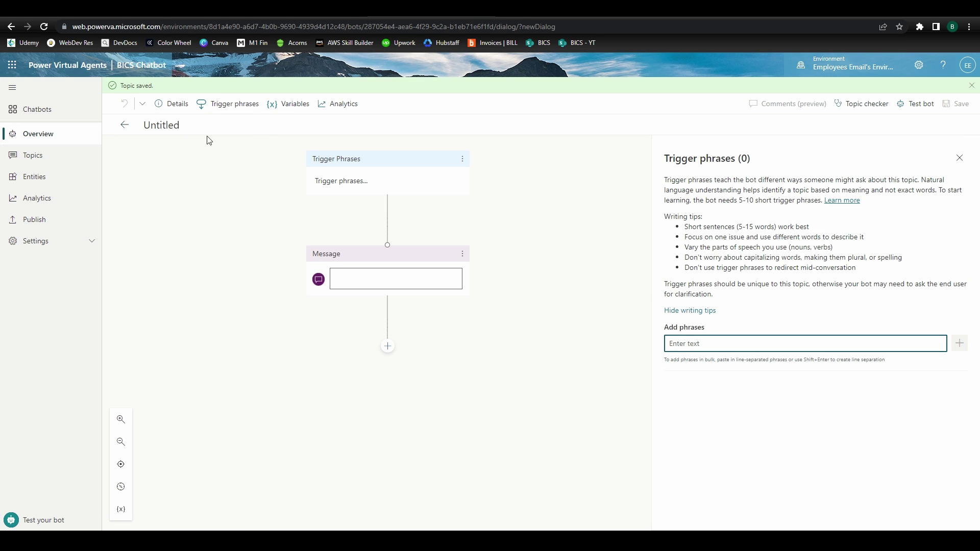
click(170, 126)
text(Intake Form)
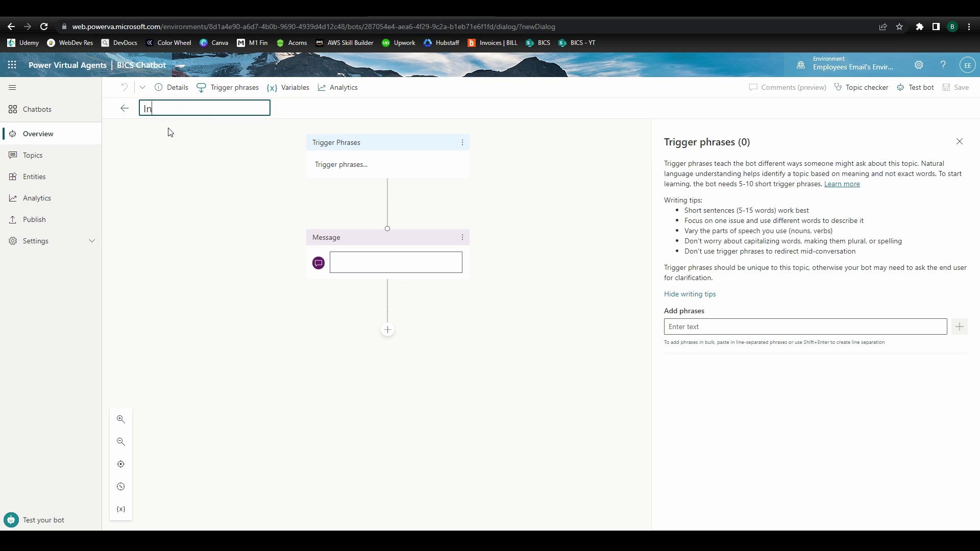
key(Return)
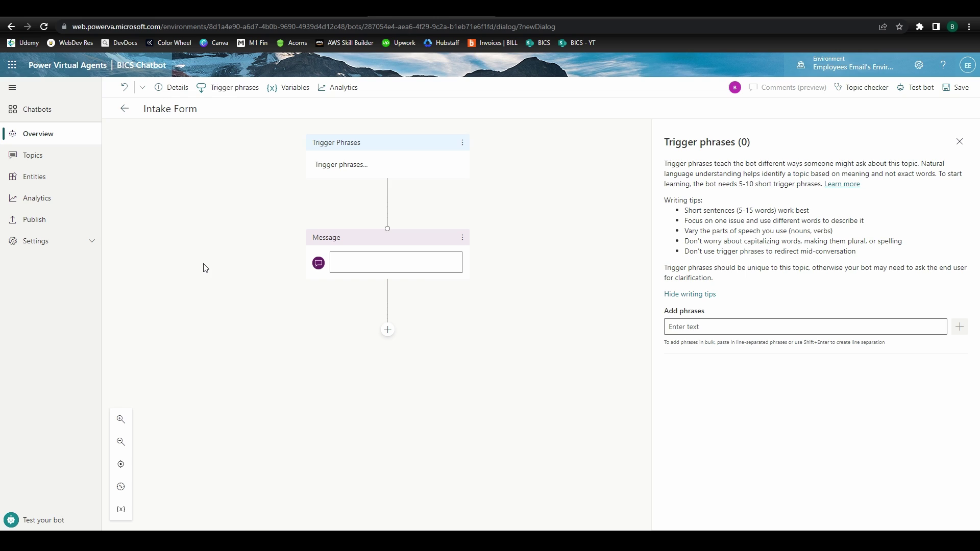
Set its first message to 'Let's get some information from you first!'
click(361, 263)
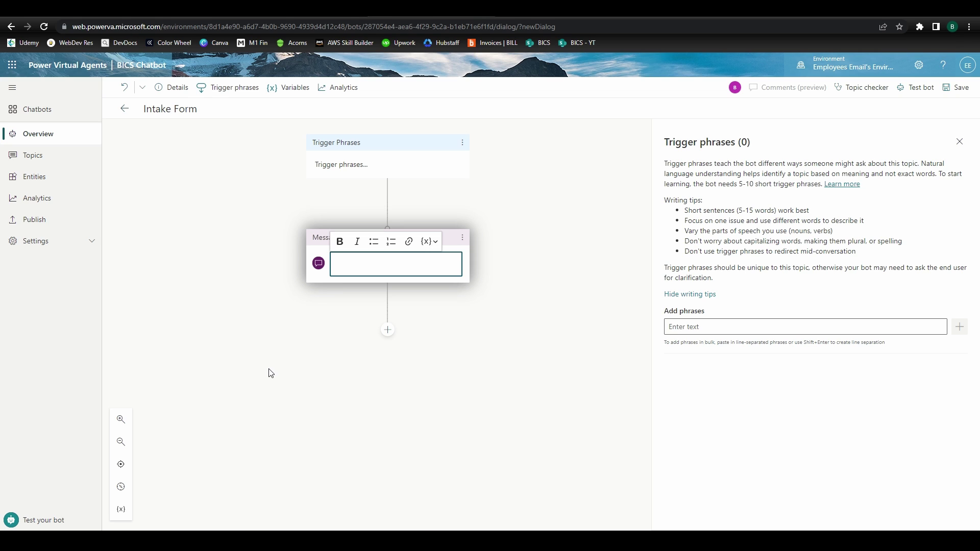
text(Let's get some information from you first!)
click(271, 373)
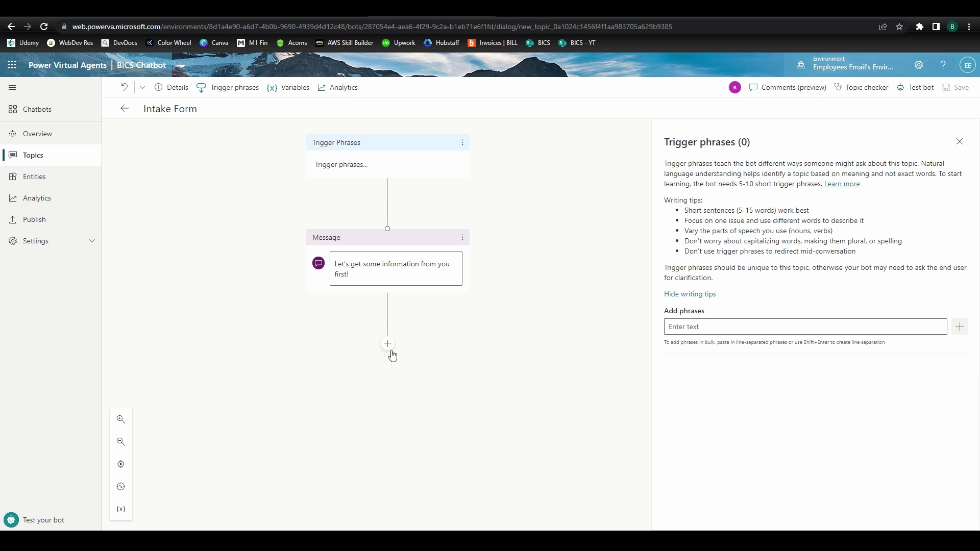
Add a question node below the message that identifies a person name
click(387, 344)
click(387, 355)
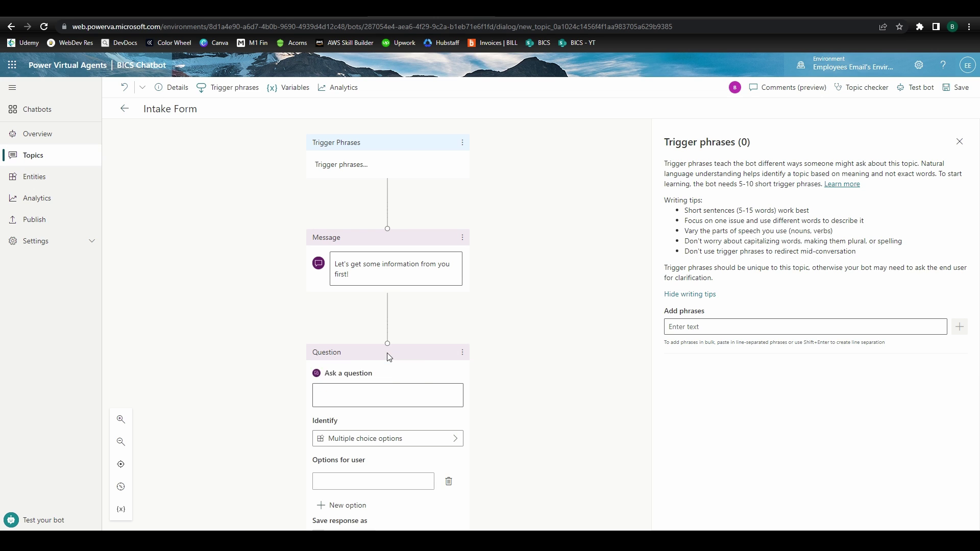
scroll(547, 363, down, 2)
click(427, 343)
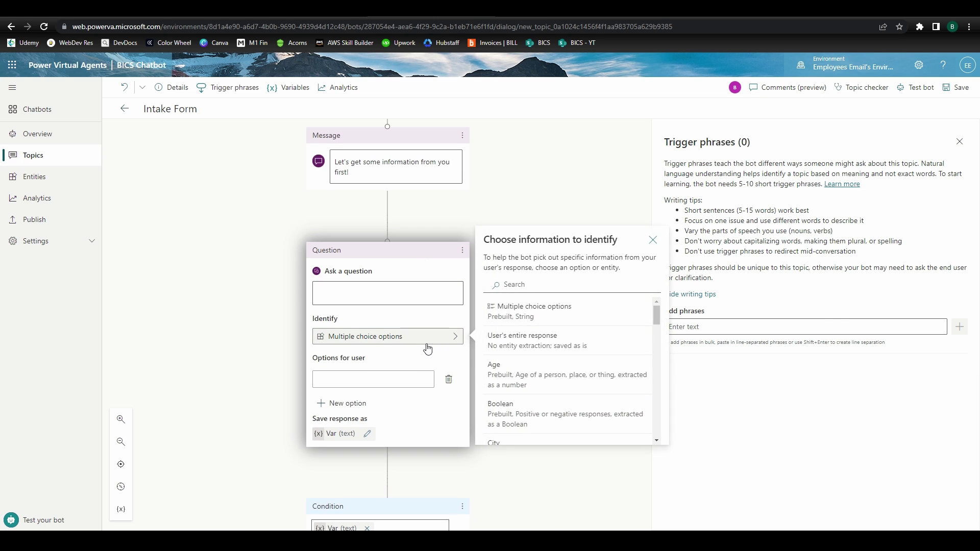
click(513, 336)
scroll(588, 344, down, 3)
scroll(588, 344, down, 1)
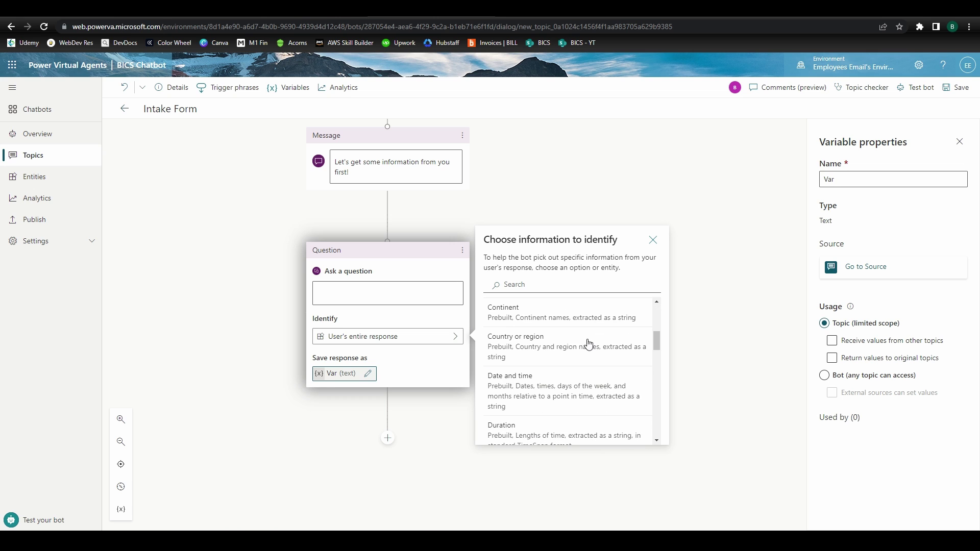
scroll(589, 344, down, 5)
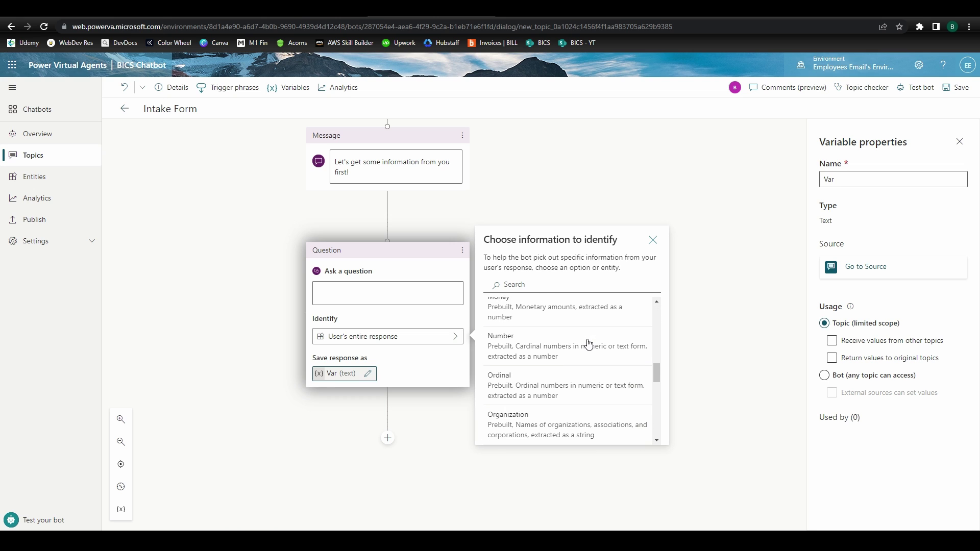
scroll(589, 344, down, 4)
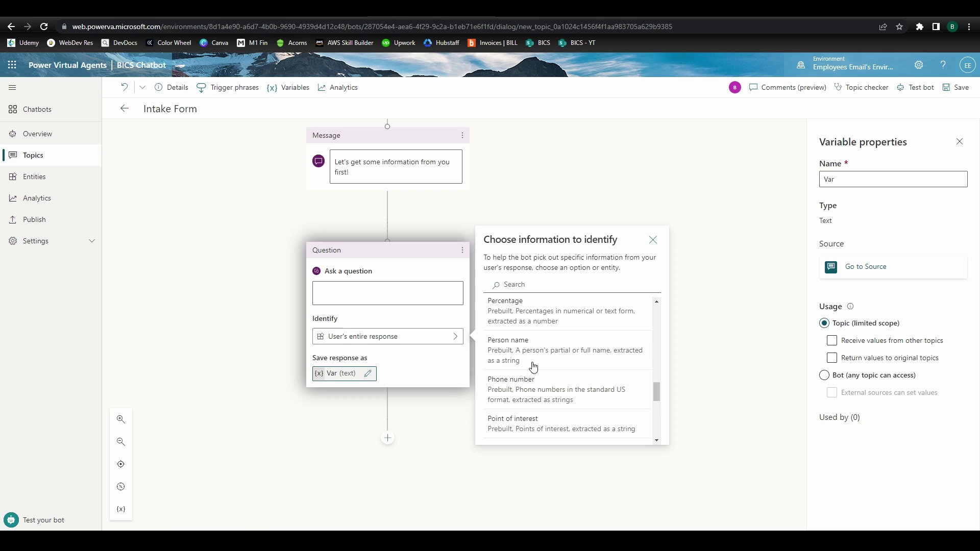
click(534, 360)
Ask 'Can you tell me your name?', save it as intake_form_name, and add another question
click(430, 291)
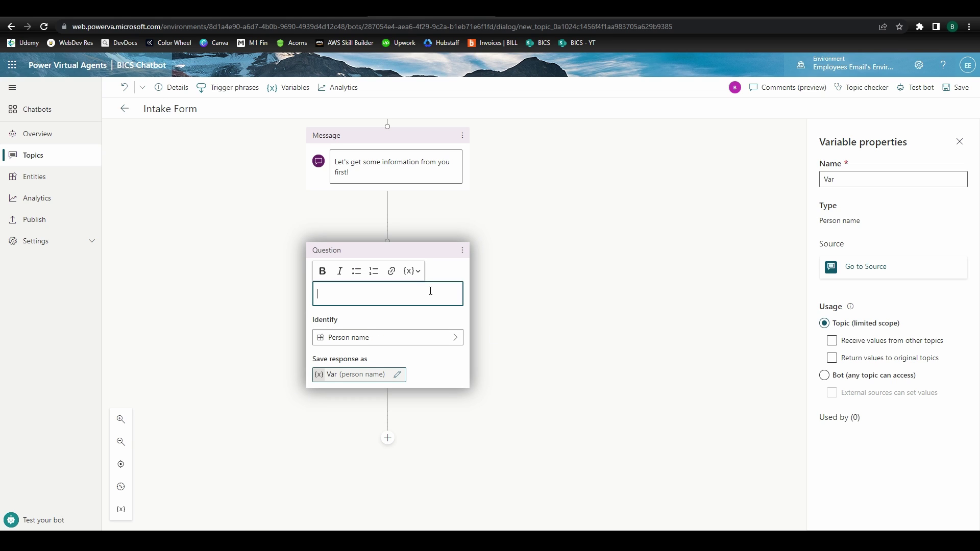
text(Can you tell me your name?)
click(398, 374)
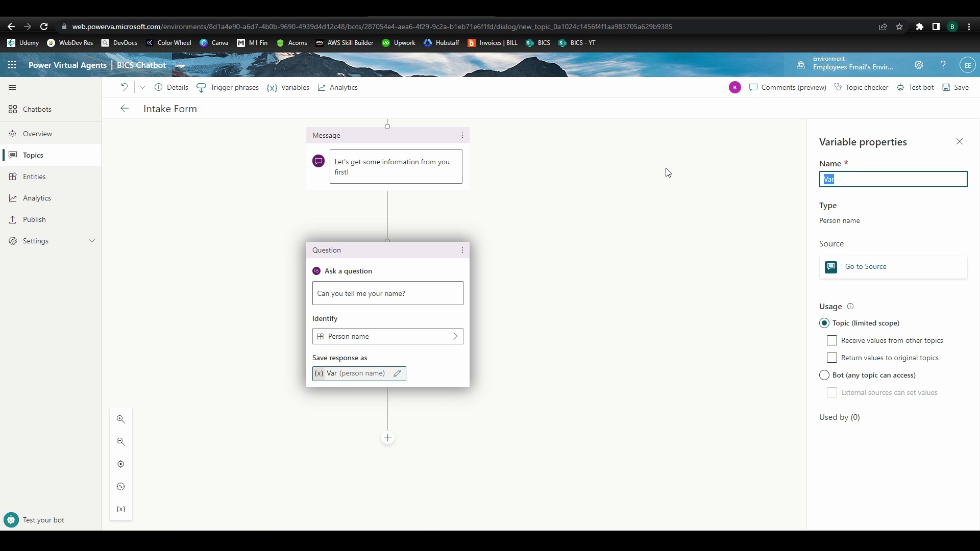
text(intake_form_name)
click(387, 438)
click(361, 422)
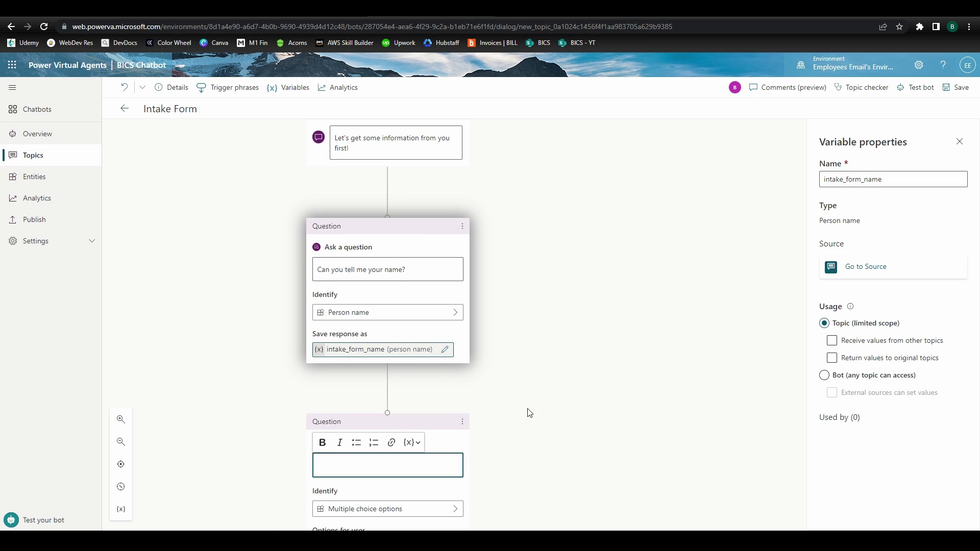
Make the new question identify Email, asking 'How about your email address?' into intake_form_email
click(388, 509)
text(email)
click(556, 331)
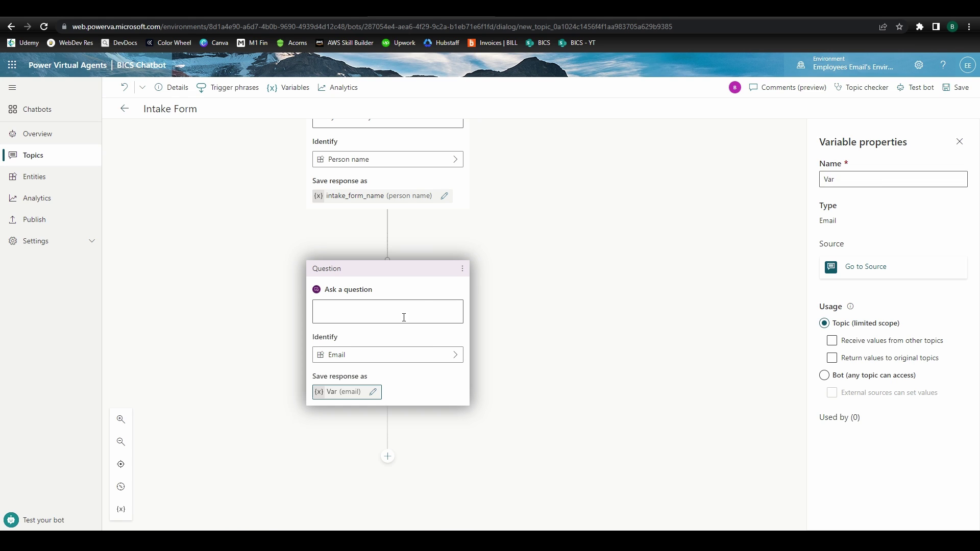
click(404, 318)
text(How about your email address?)
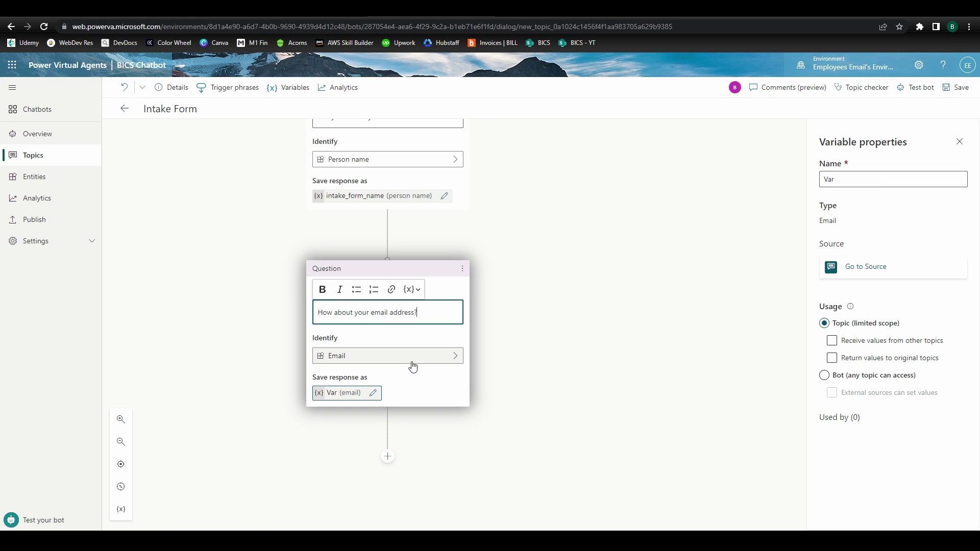
click(374, 393)
text(intake_)
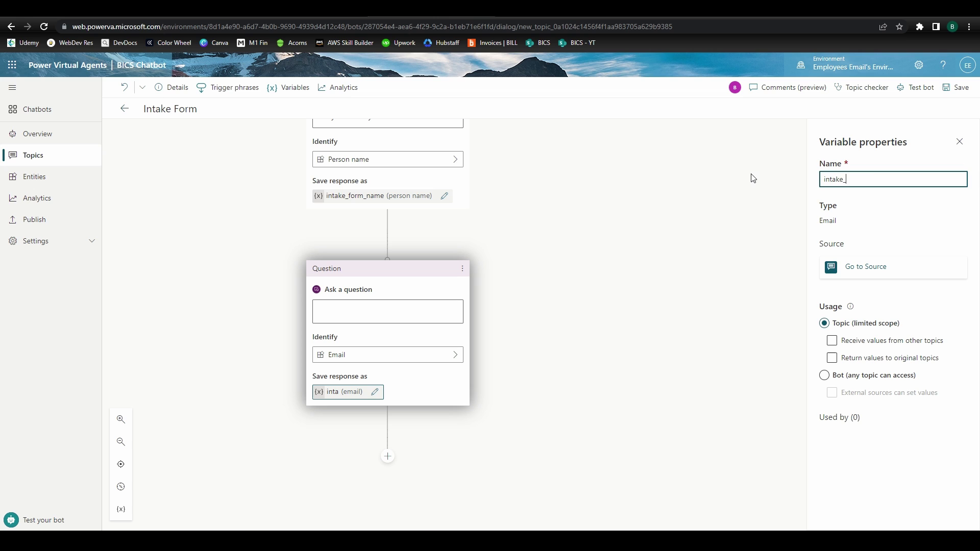
text(form_email)
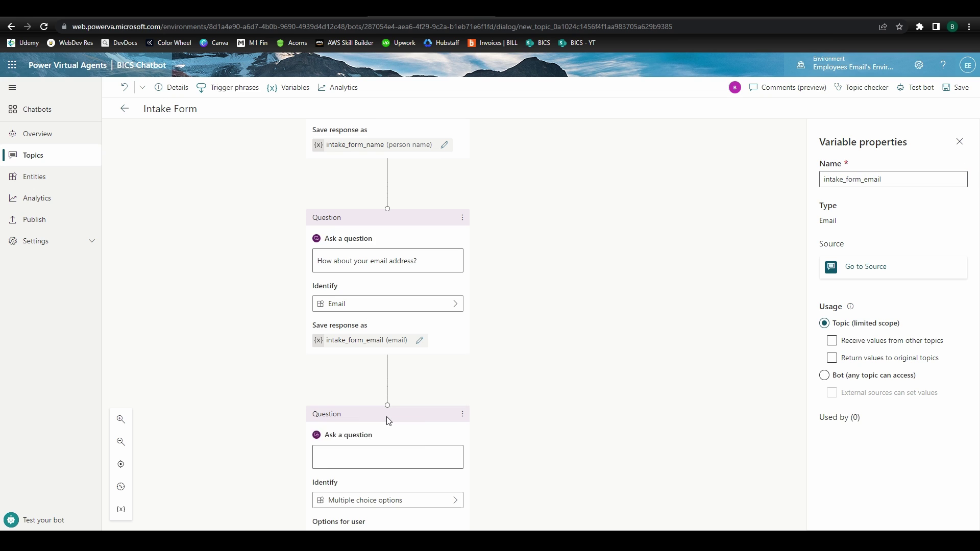
Add a Phone number question asking 'Almost done. A good phone number to reach you?'
click(453, 346)
text(p)
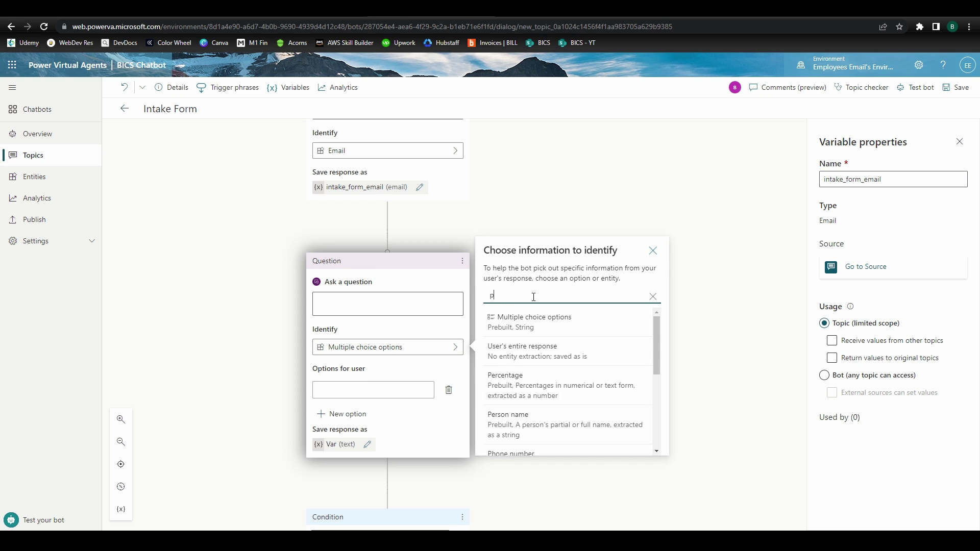
text(hone)
click(515, 321)
click(389, 305)
text(Almost don)
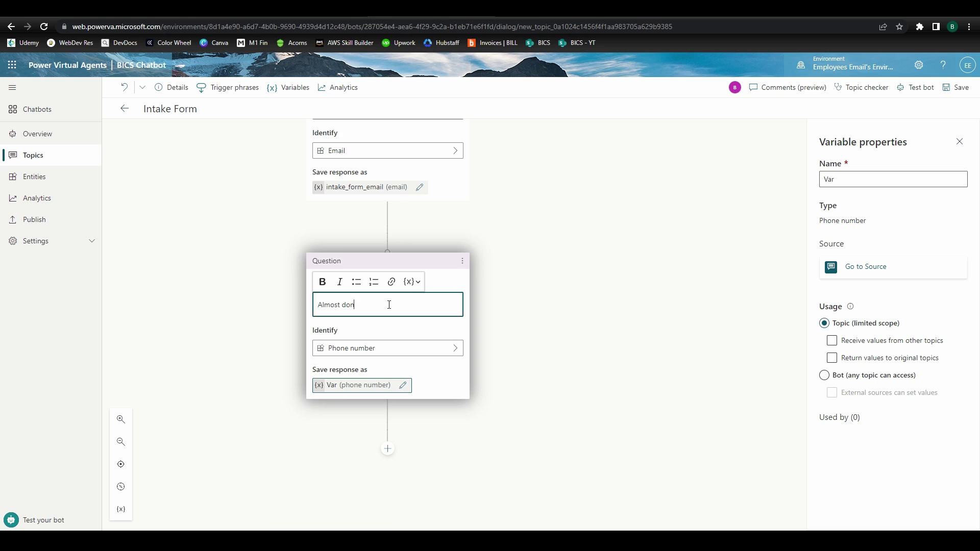
text(e. A good phone number to reach you?)
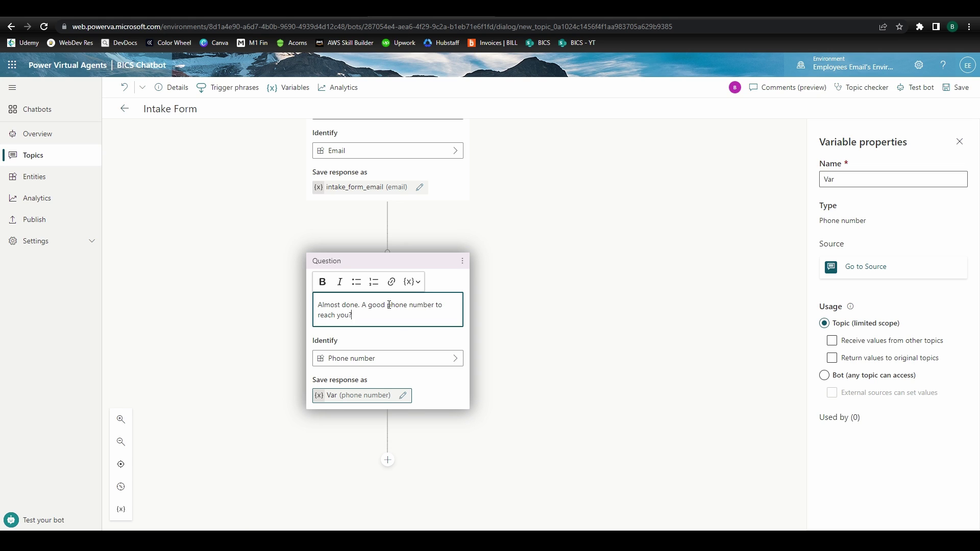
click(403, 396)
Name the phone variable intake_form_phone and add a question capturing the user's entire response
text(intake_for)
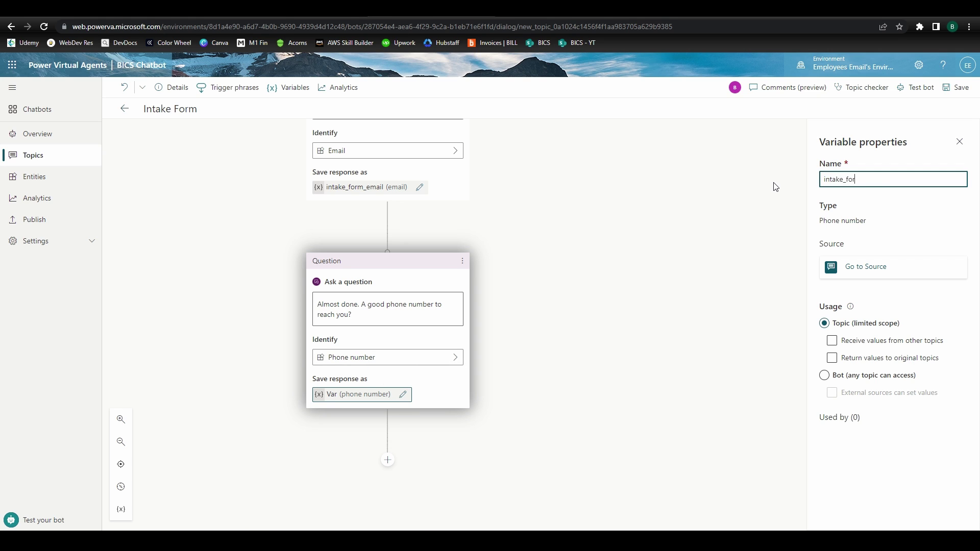
text(m_phone)
scroll(388, 307, down, 3)
click(387, 317)
click(353, 329)
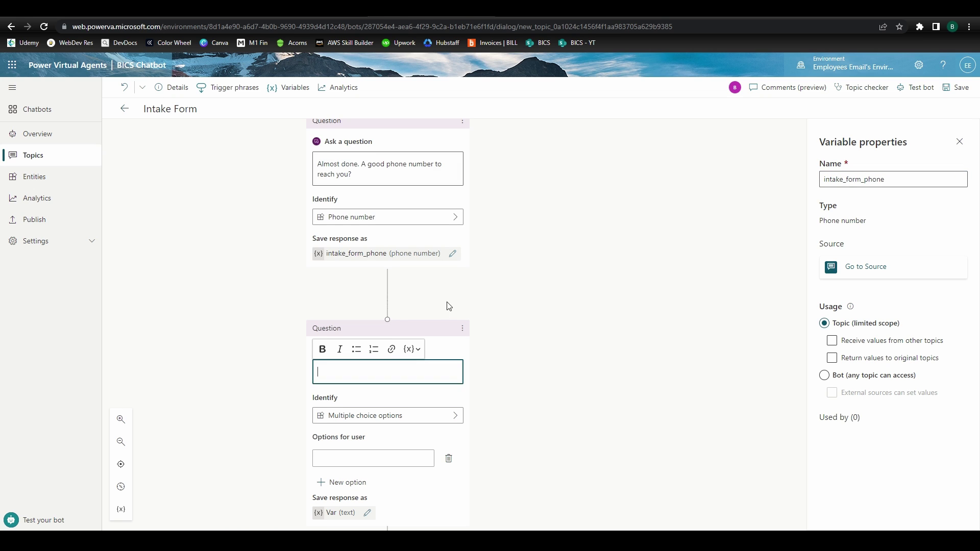
scroll(449, 306, down, 2)
click(454, 313)
click(549, 312)
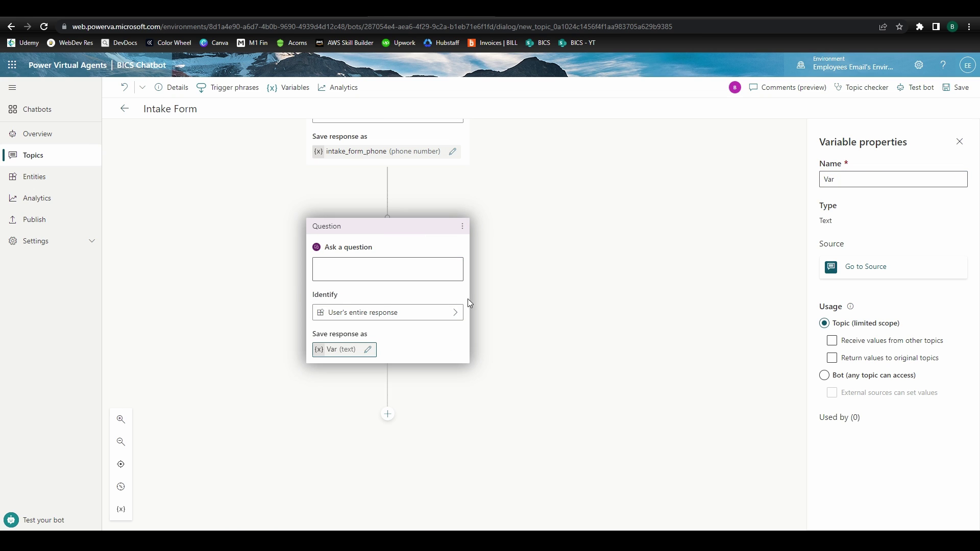
Ask 'And the name of your business or organization?' and save it as intake_form_business
click(419, 266)
text(And the name of y)
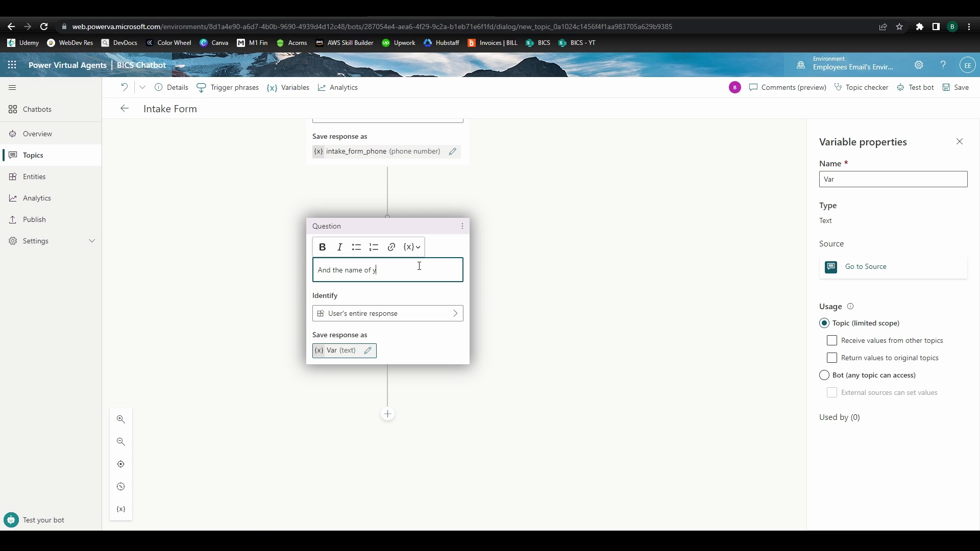
text(our business or organization?)
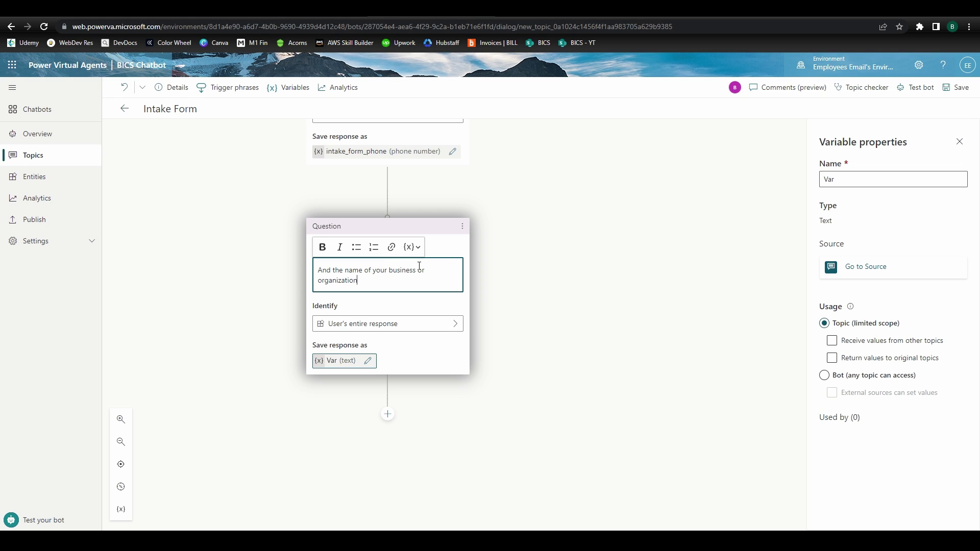
click(345, 362)
double_click(829, 179)
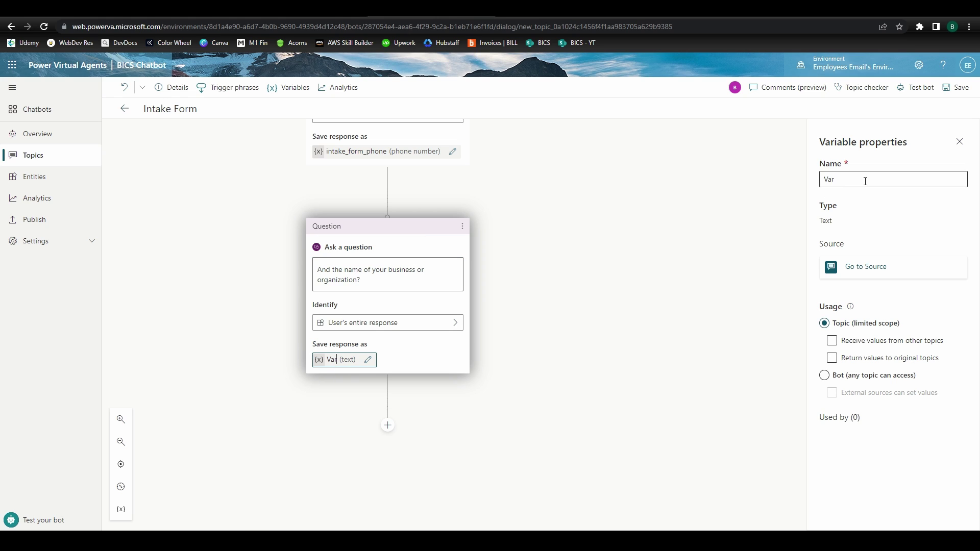
key(BackSpace)
text(intake_form_business)
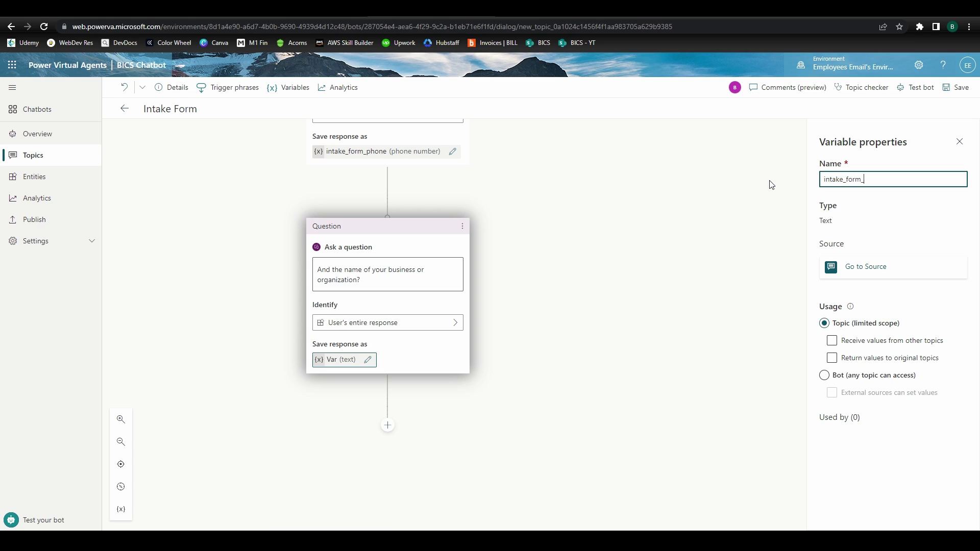
click(637, 268)
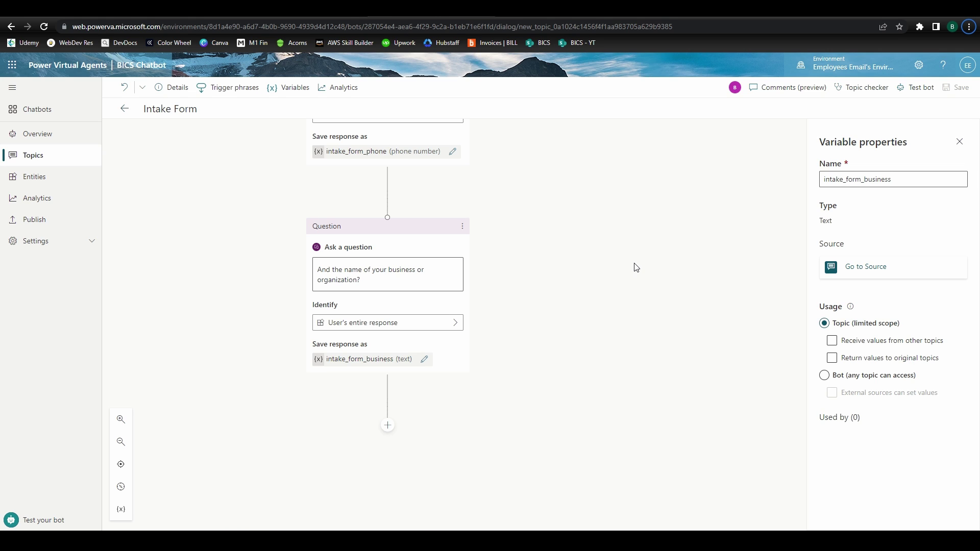
Add an action after the business question that creates a new Power Automate flow
scroll(636, 267, down, 2)
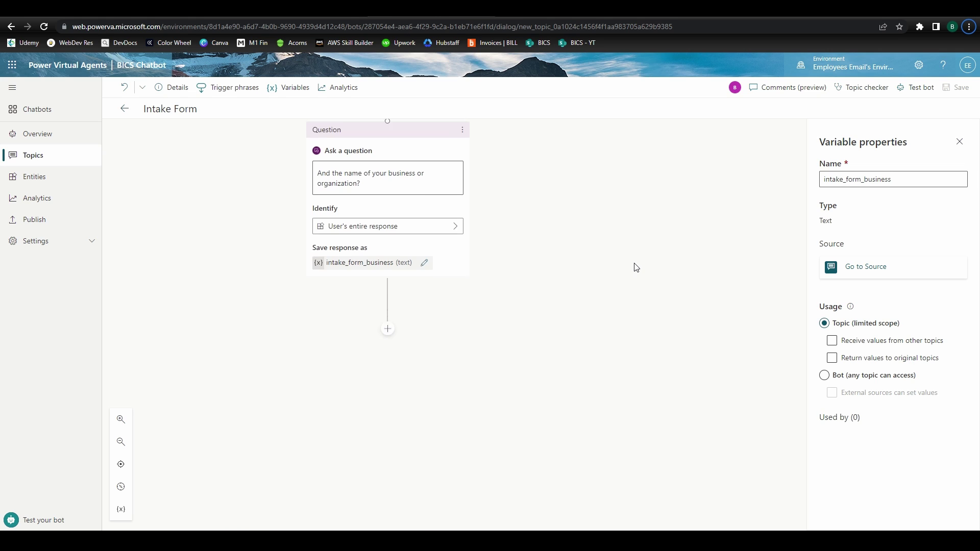
click(388, 321)
mouse_move(391, 369)
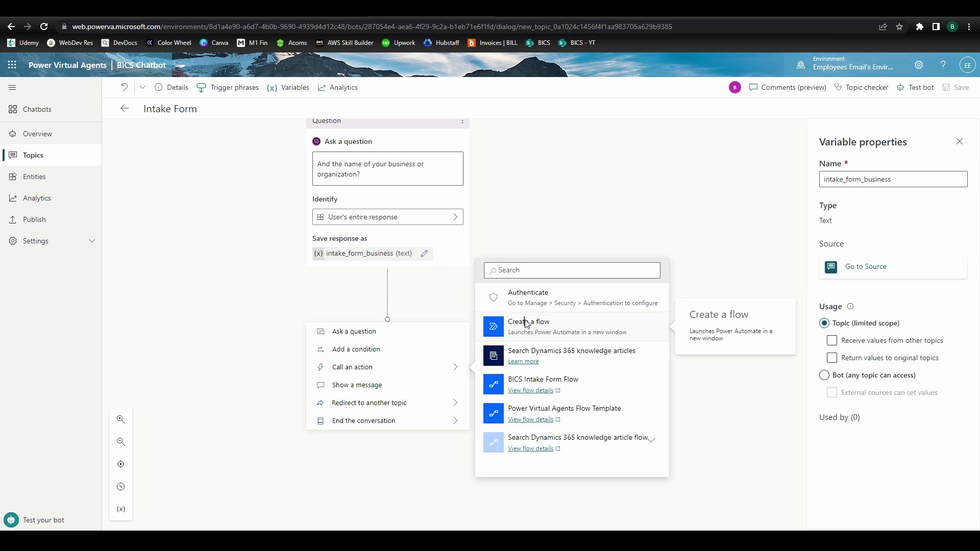
click(517, 384)
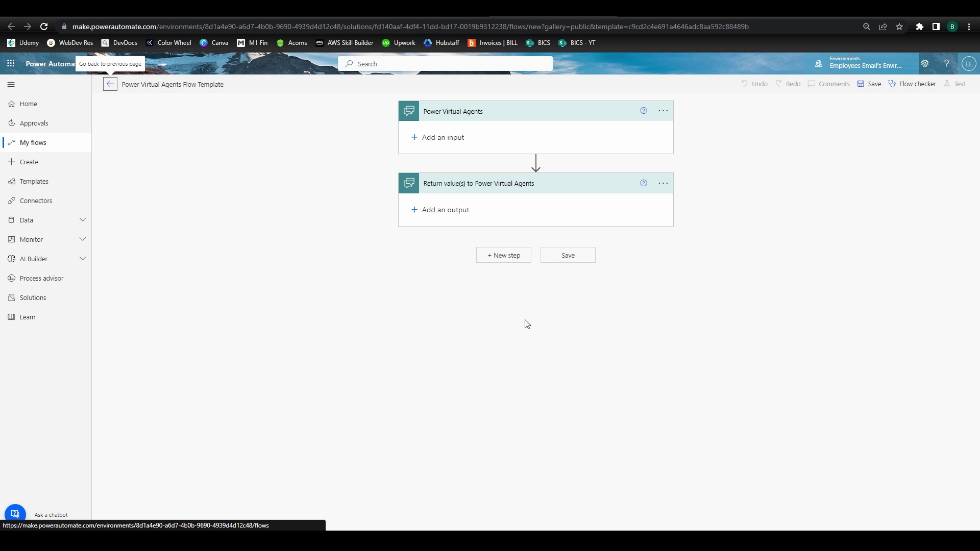
Name the flow 'BICS Website Intake Form' and add a text input called Name to the trigger
click(200, 86)
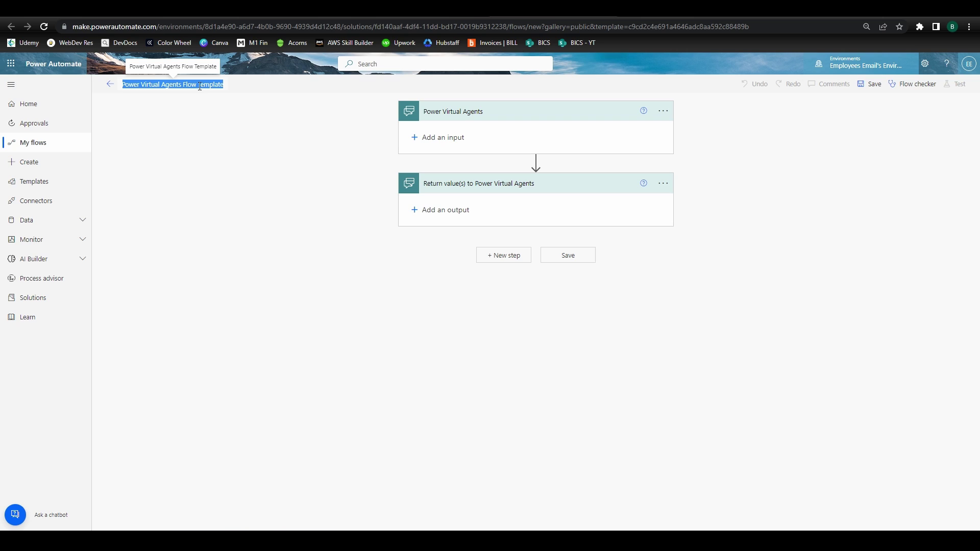
text(BICS Web)
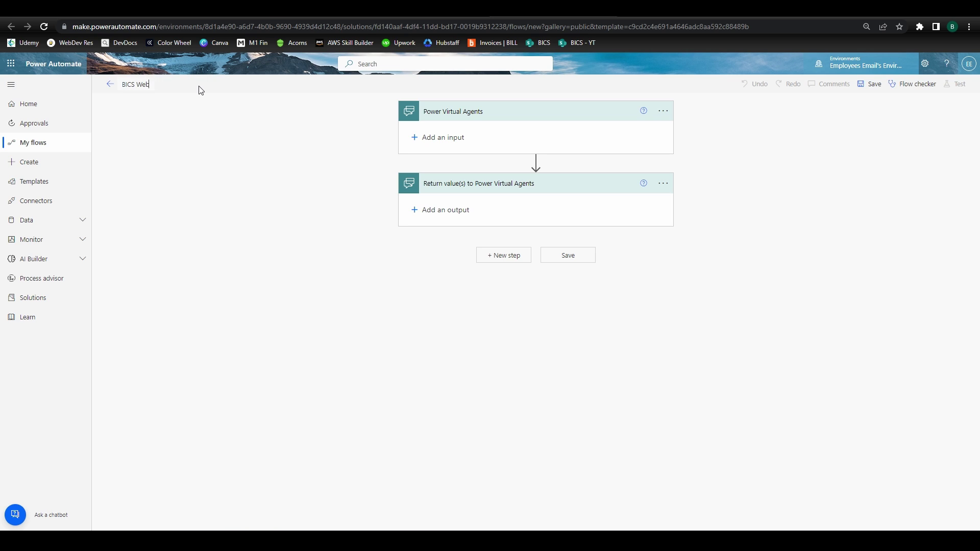
text(site Intake Form)
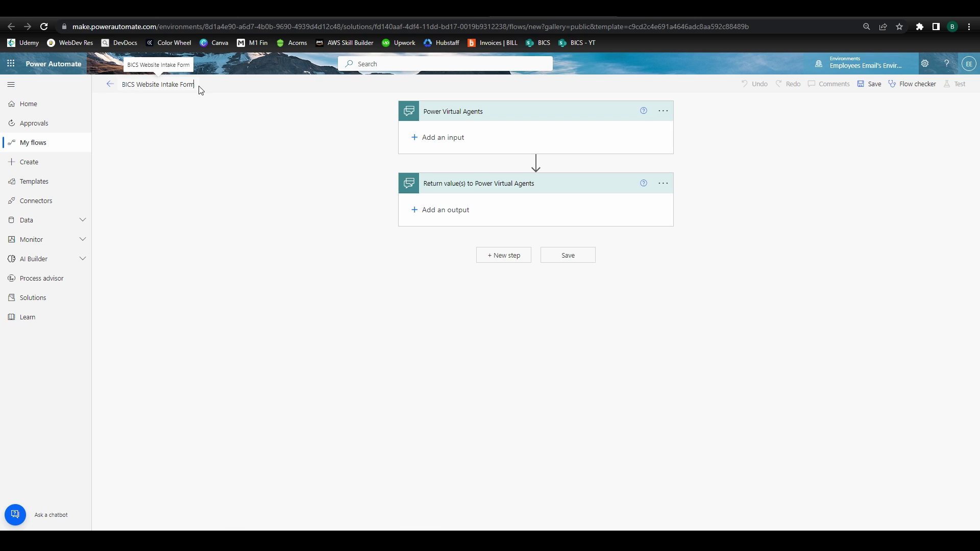
click(445, 137)
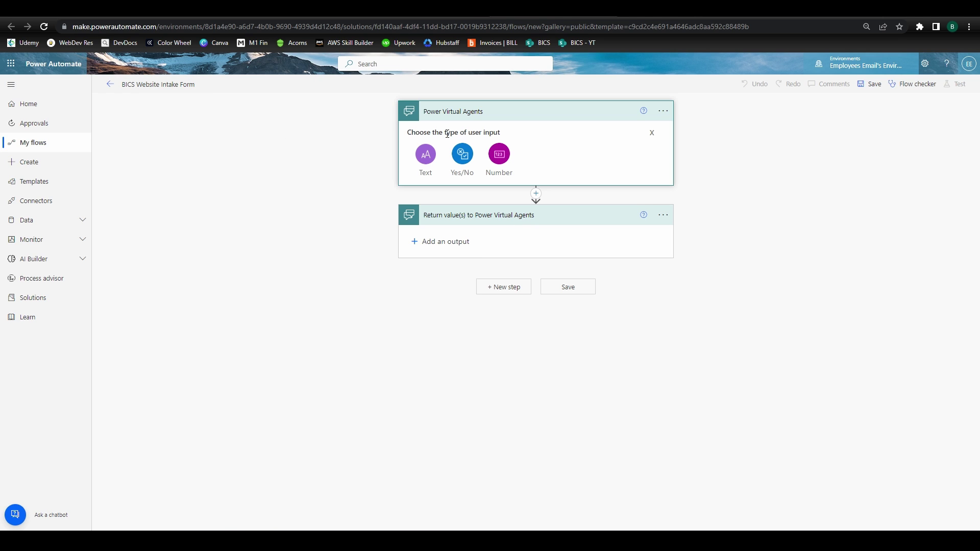
click(426, 154)
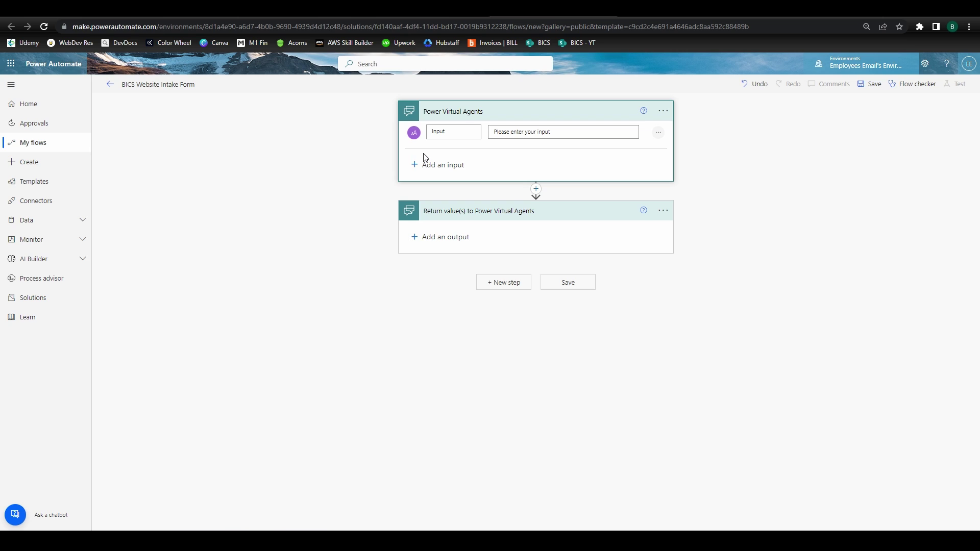
double_click(438, 131)
text(Name)
key(Tab)
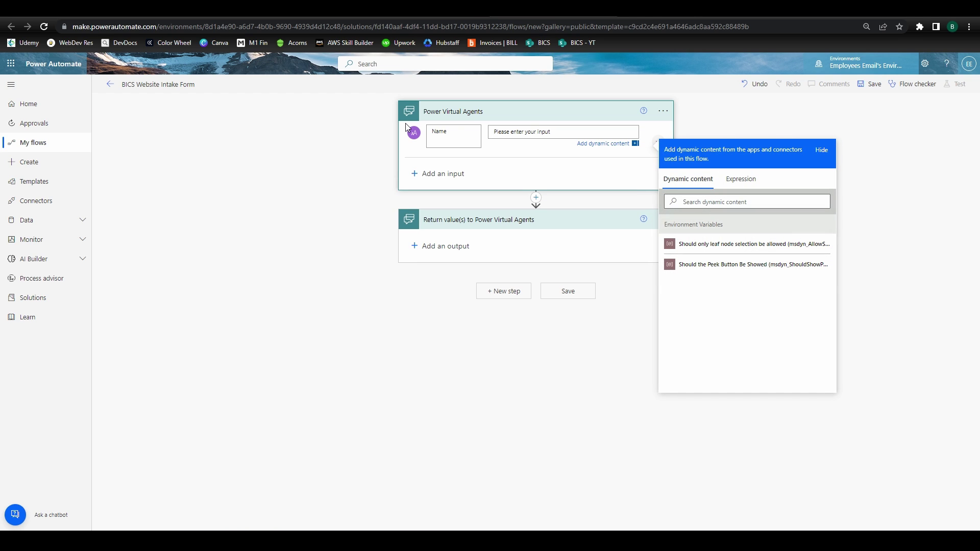
text(Name)
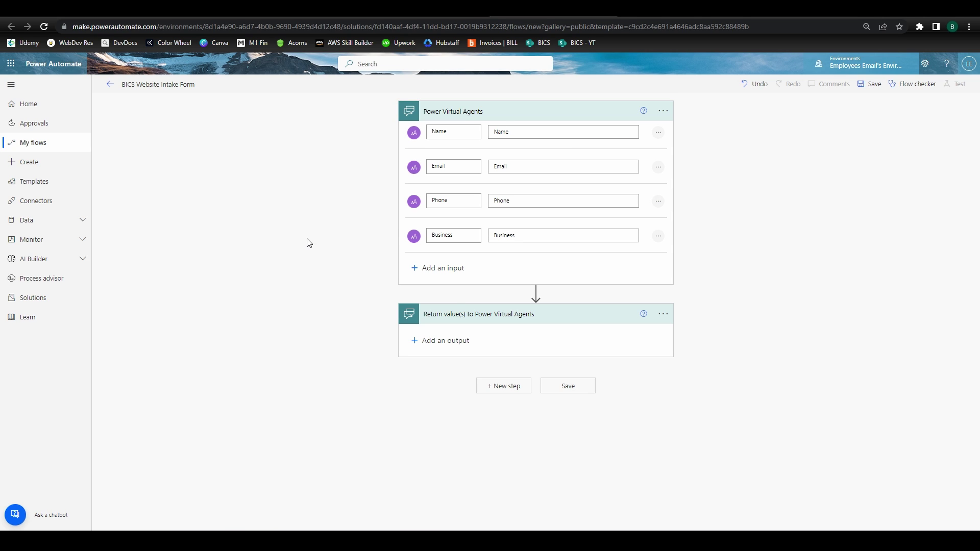
Insert an Excel Online 'Add a row into a table' action between the trigger and return
click(536, 292)
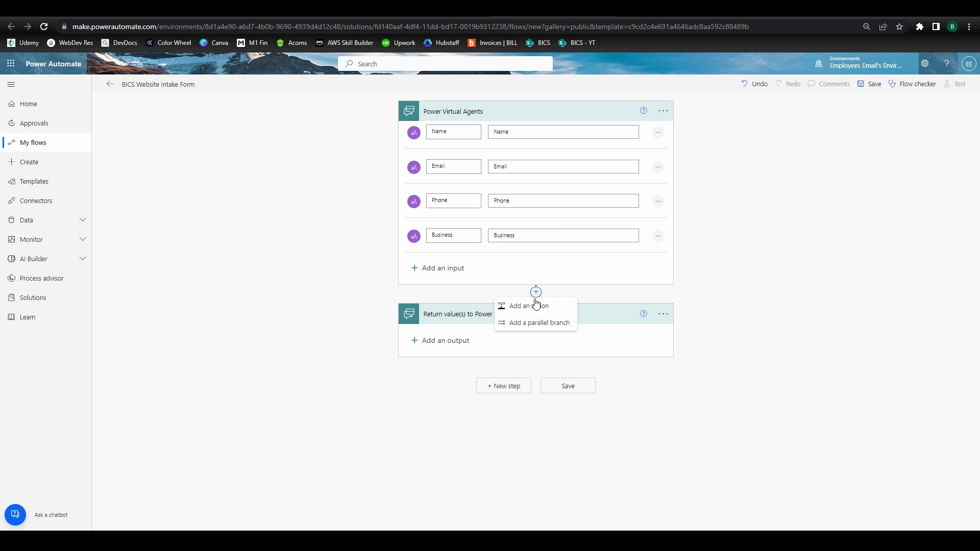
click(529, 306)
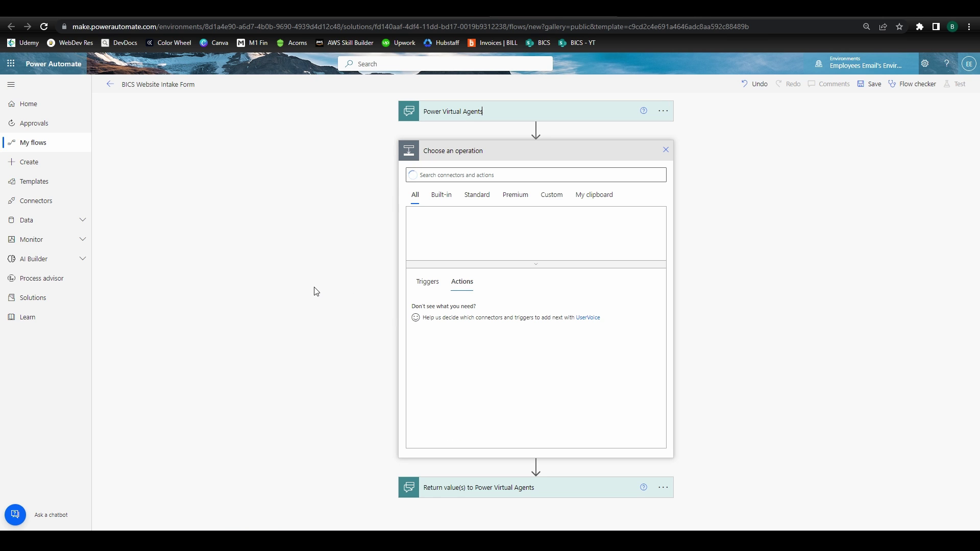
text(add a)
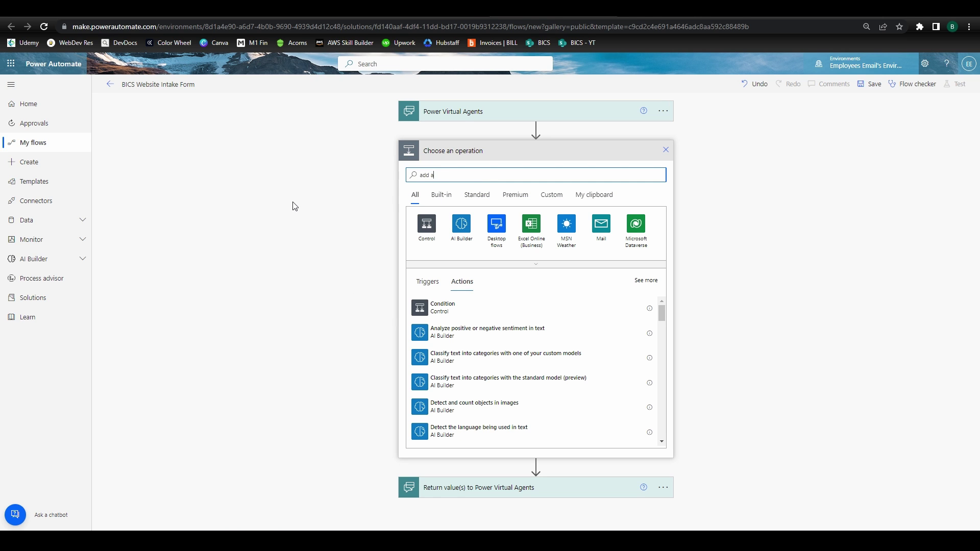
text( row into a table)
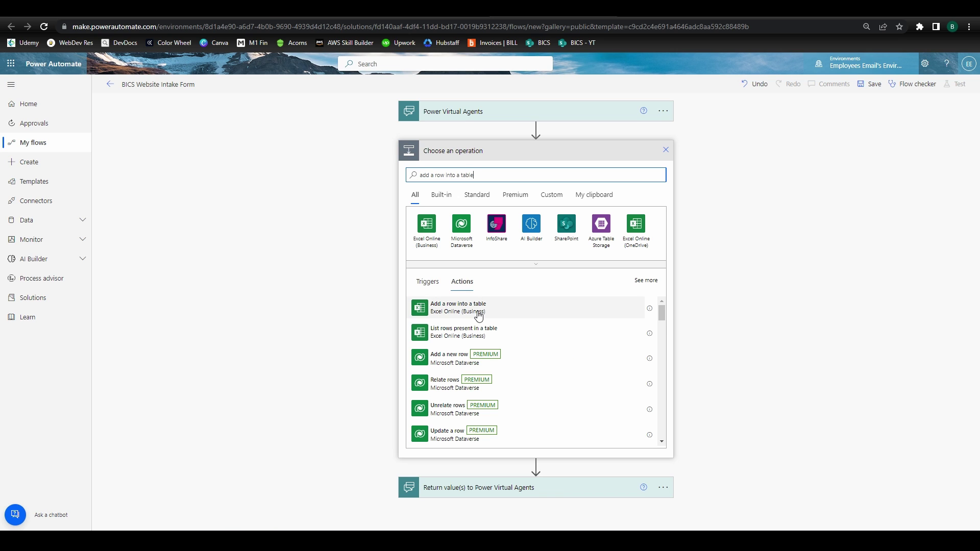
click(463, 313)
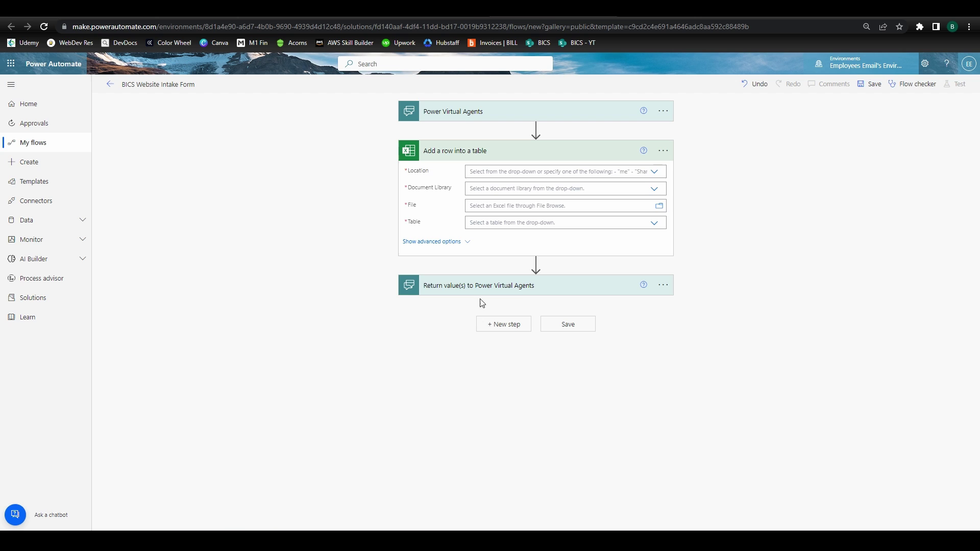
Target Table1 of BICS Website Intake Form.xlsx in the BICS Intake Forms (test) Documents library
click(656, 174)
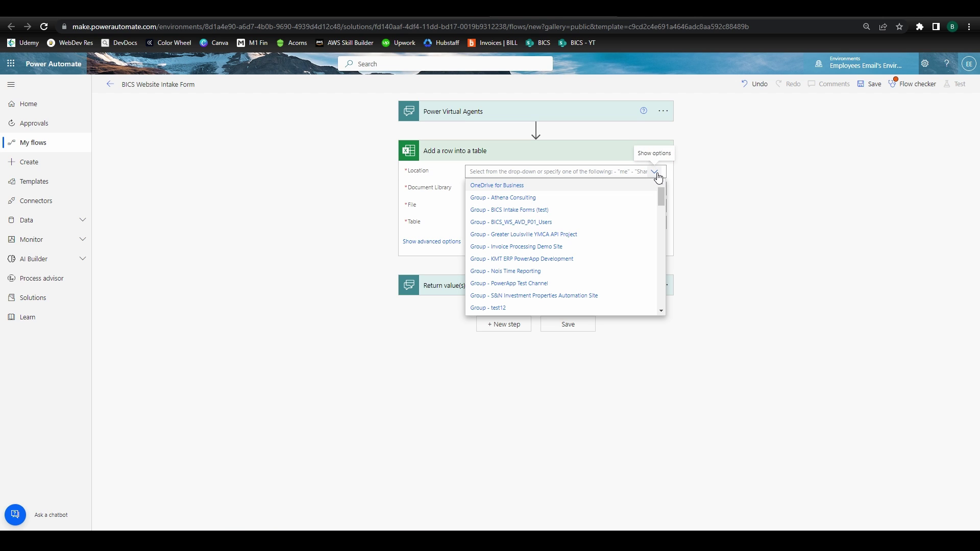
click(526, 215)
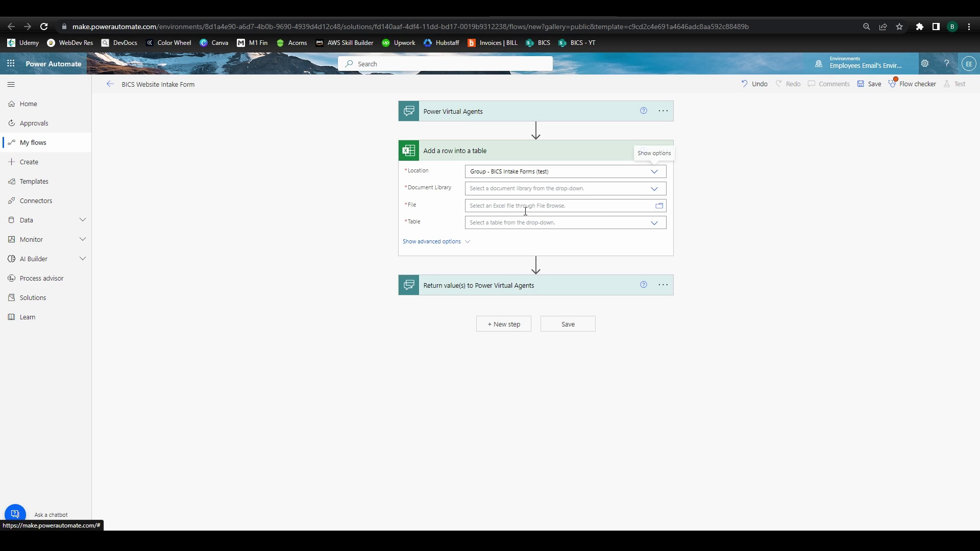
click(654, 190)
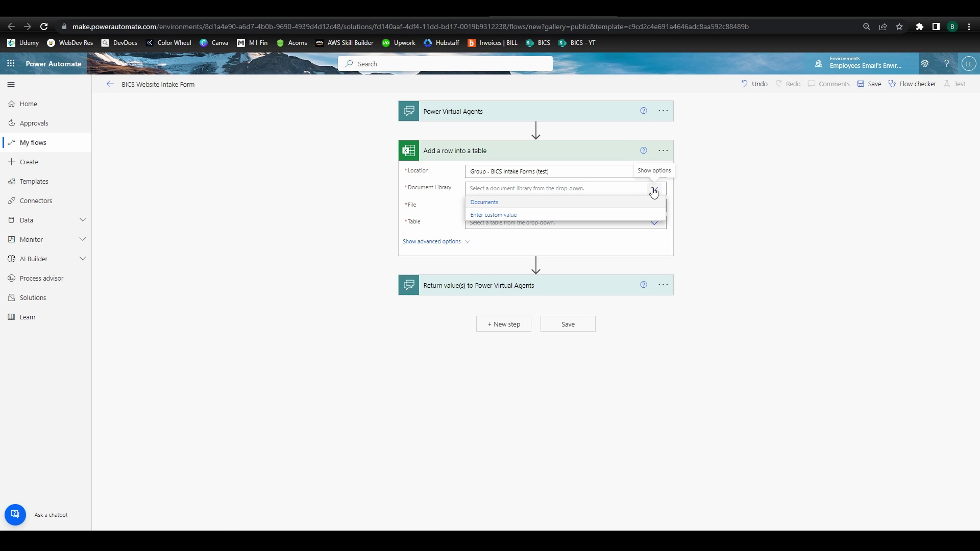
click(475, 203)
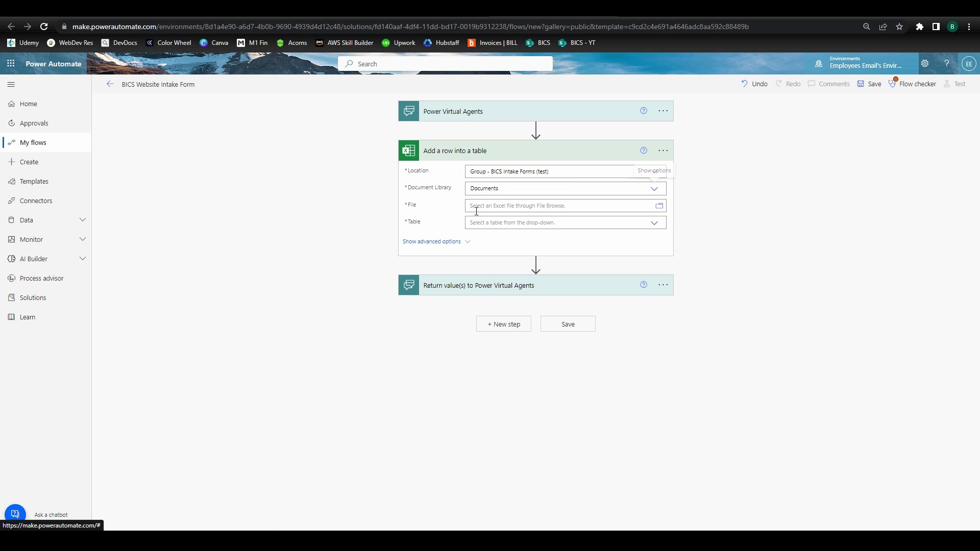
click(660, 207)
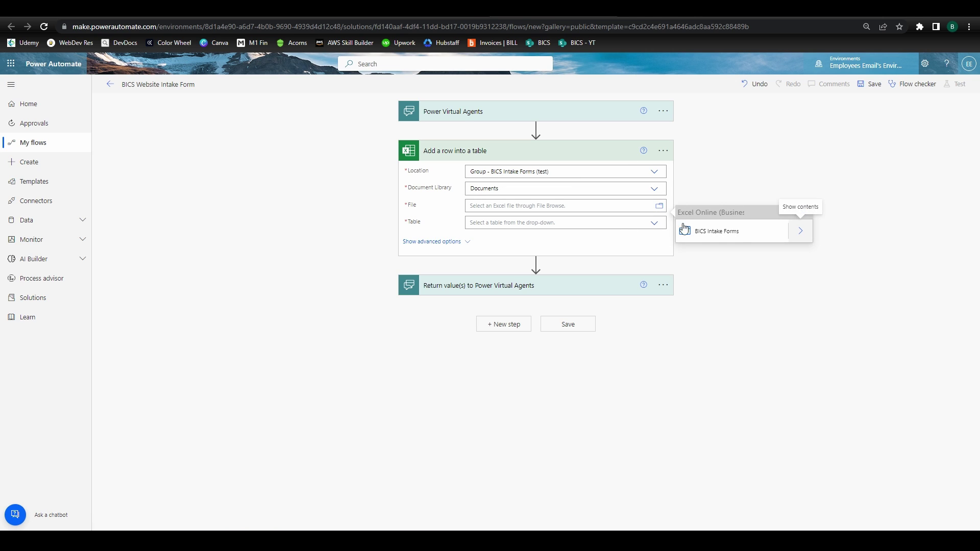
click(801, 236)
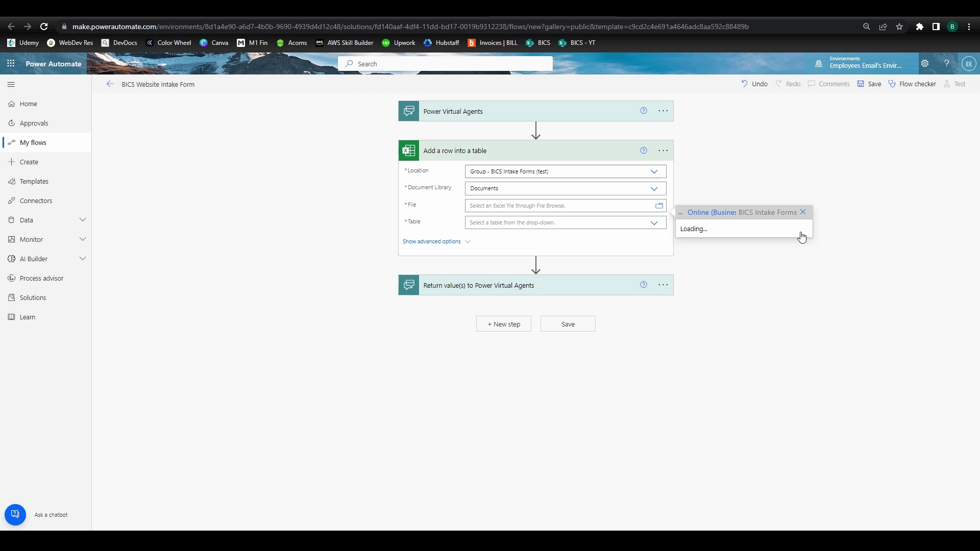
click(744, 233)
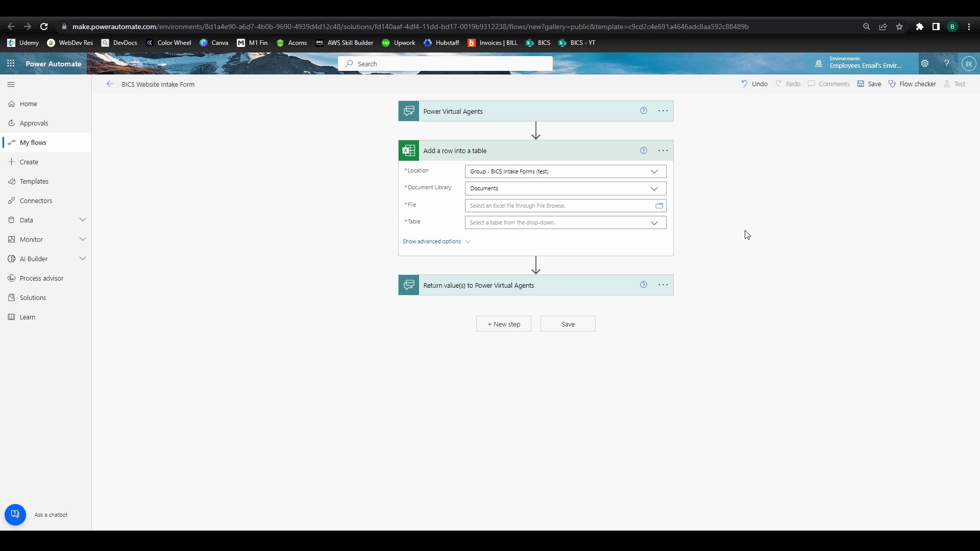
click(651, 232)
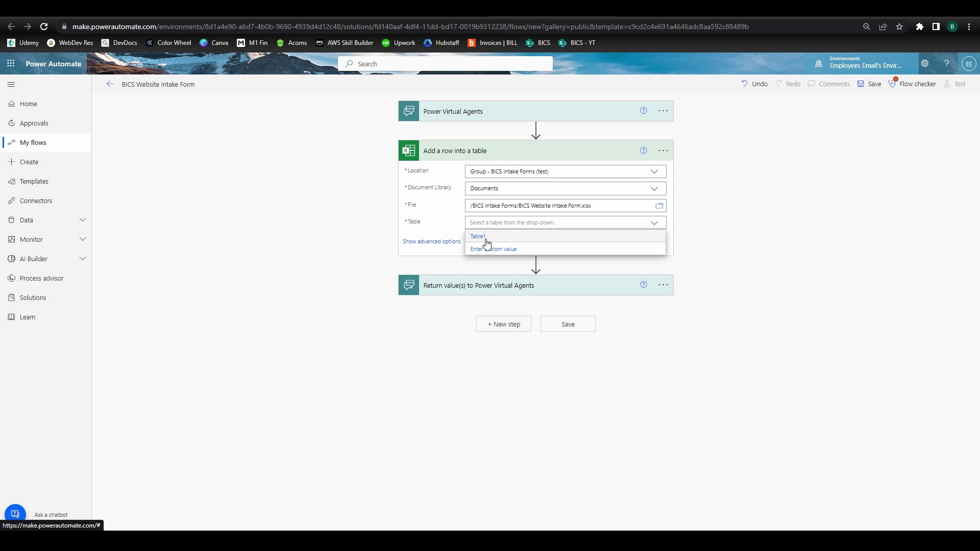
click(484, 238)
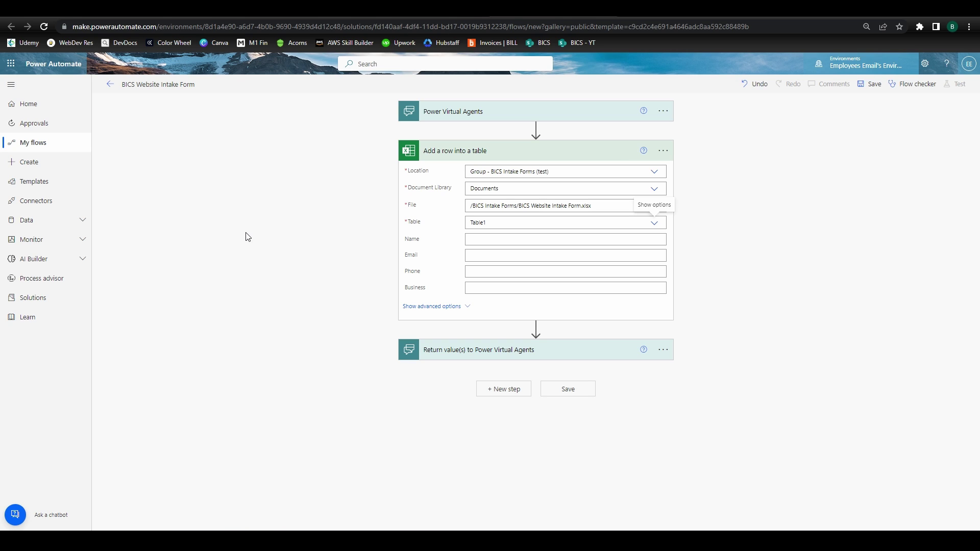
Fill the Name, Email, Phone and Business columns with the bot's matching inputs and save the flow
click(506, 240)
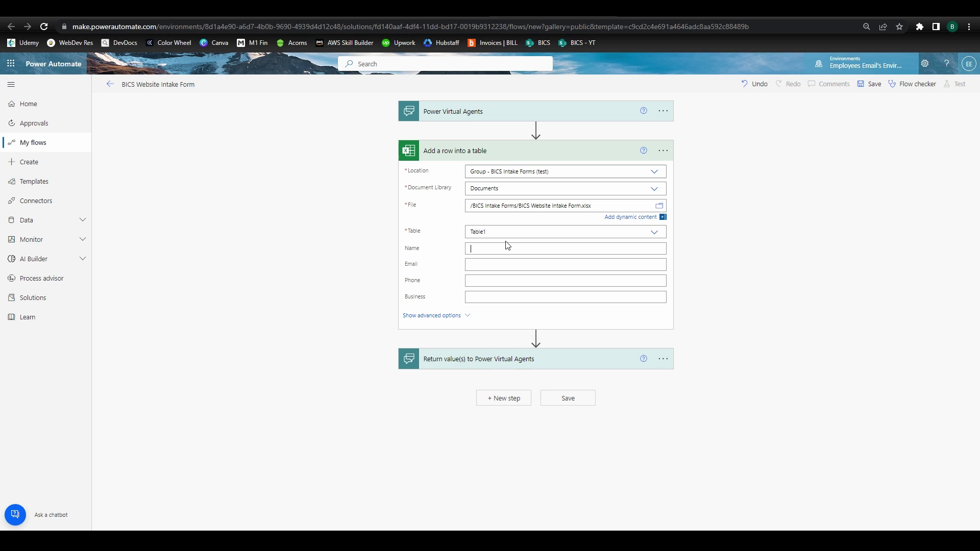
click(733, 411)
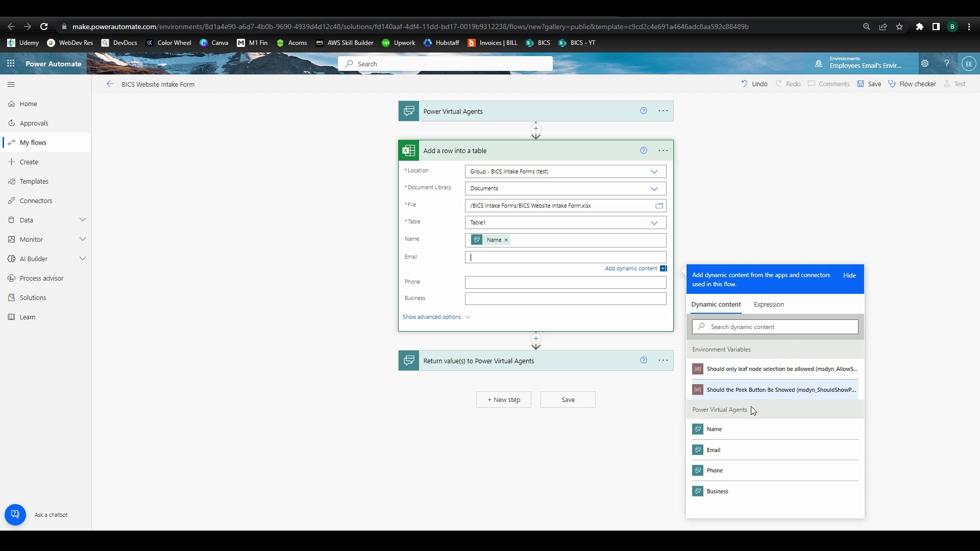
click(714, 435)
click(554, 285)
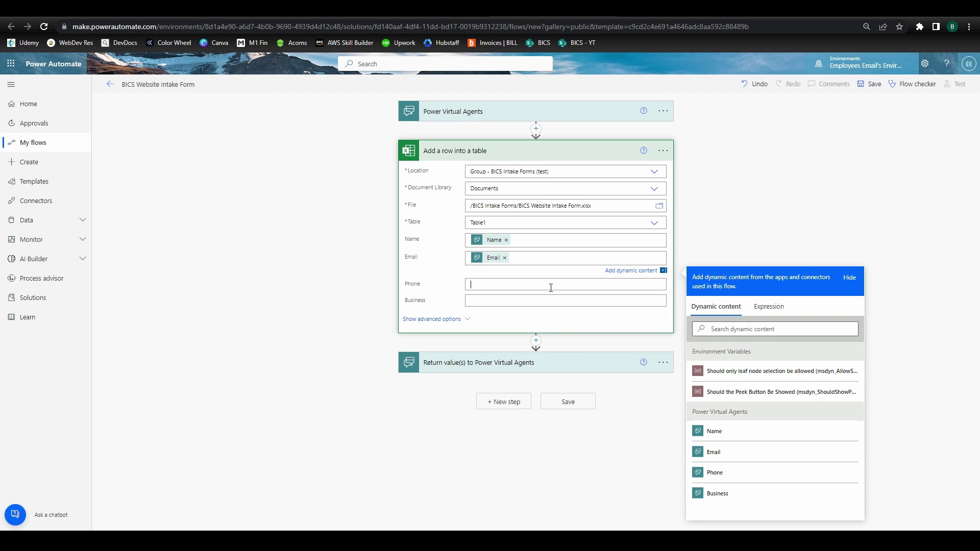
click(714, 486)
click(561, 293)
click(714, 528)
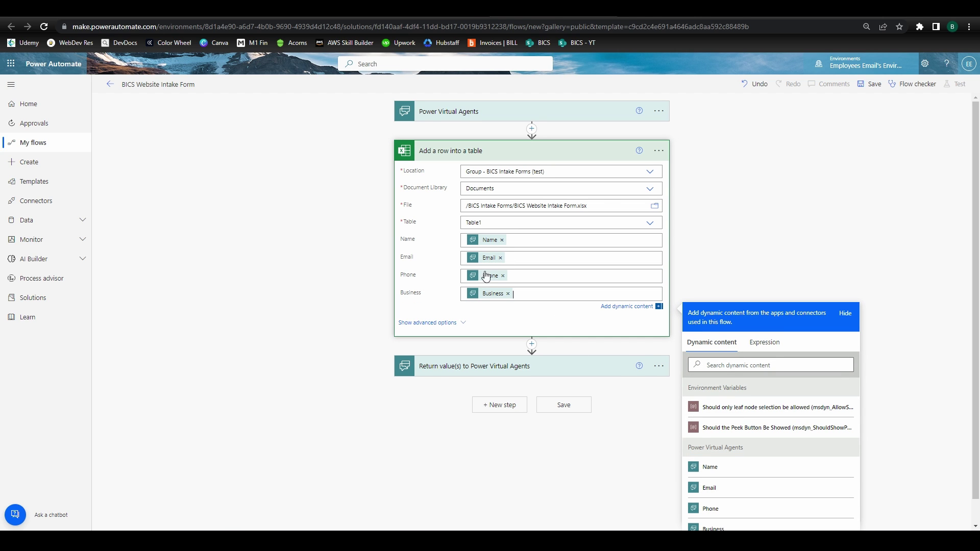
click(845, 119)
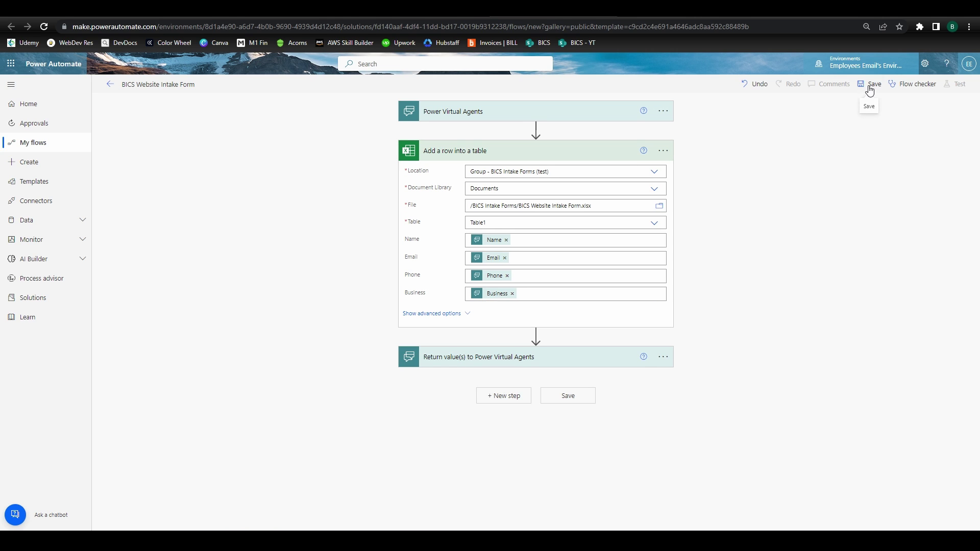
click(870, 83)
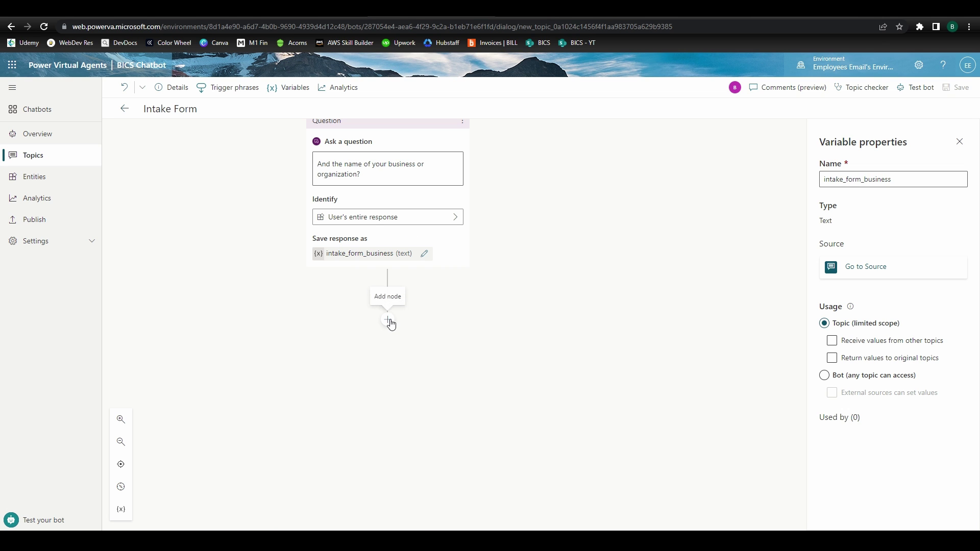
Add an action below the business question that calls the BICS Website Intake Form flow
click(387, 319)
mouse_move(364, 368)
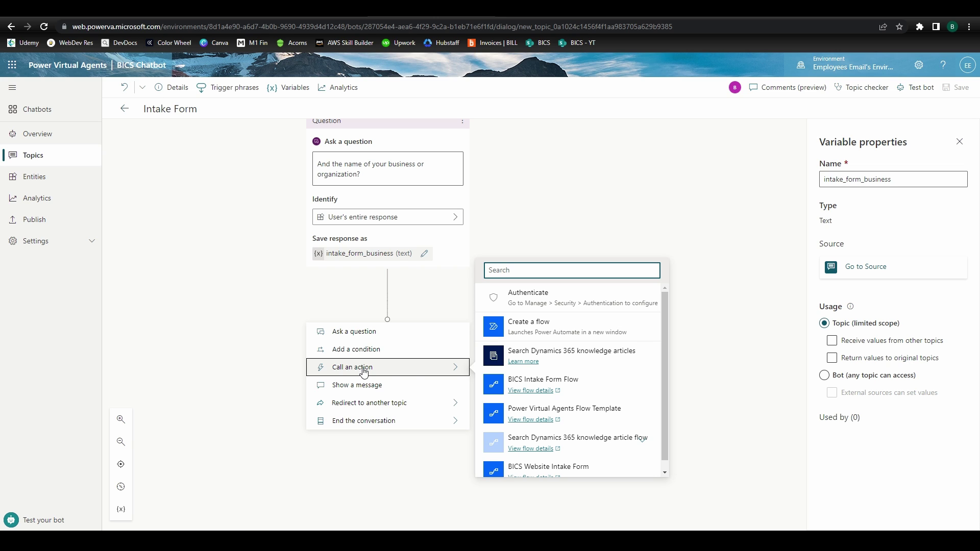
scroll(524, 378, down, 1)
click(536, 464)
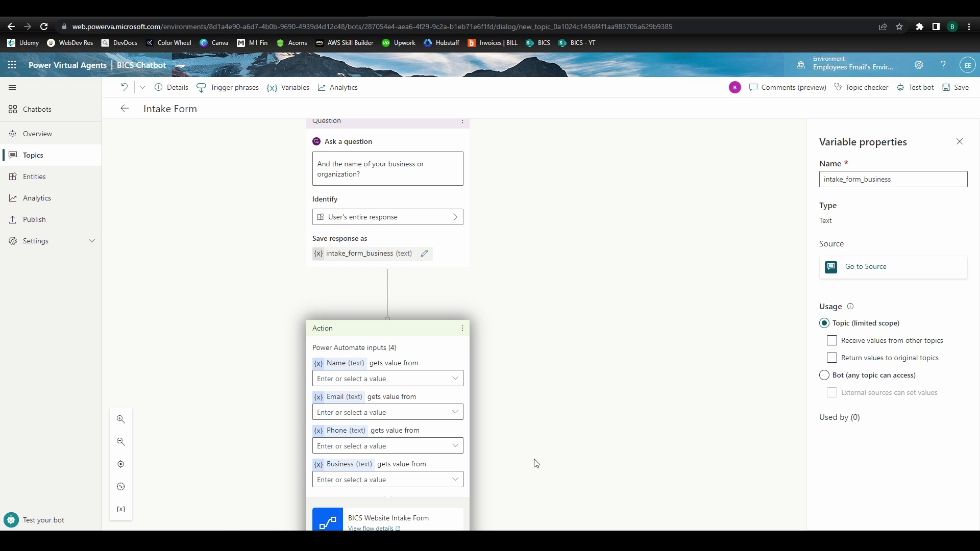
scroll(209, 325, down, 3)
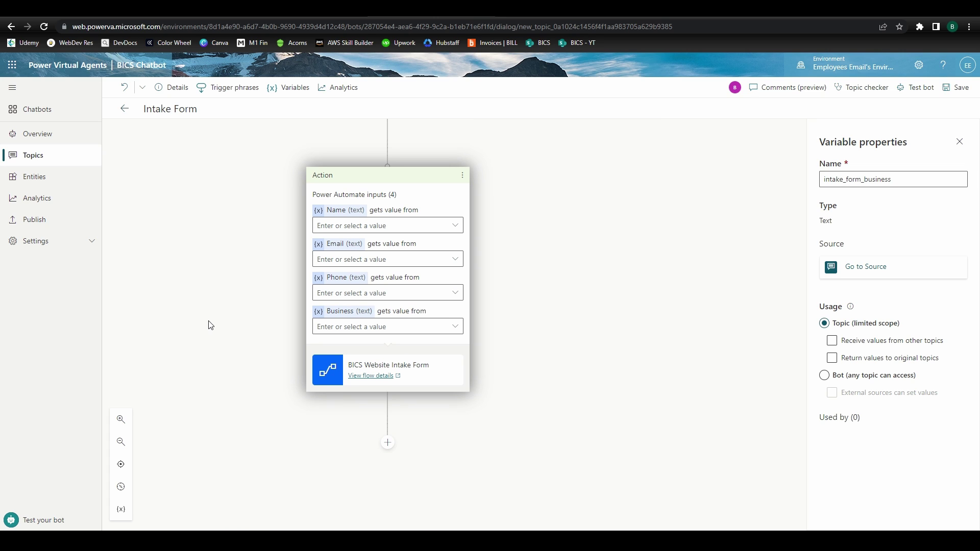
Pass intake_form_name, _email, _phone and _business into the flow's Name, Email, Phone, Business inputs
click(460, 228)
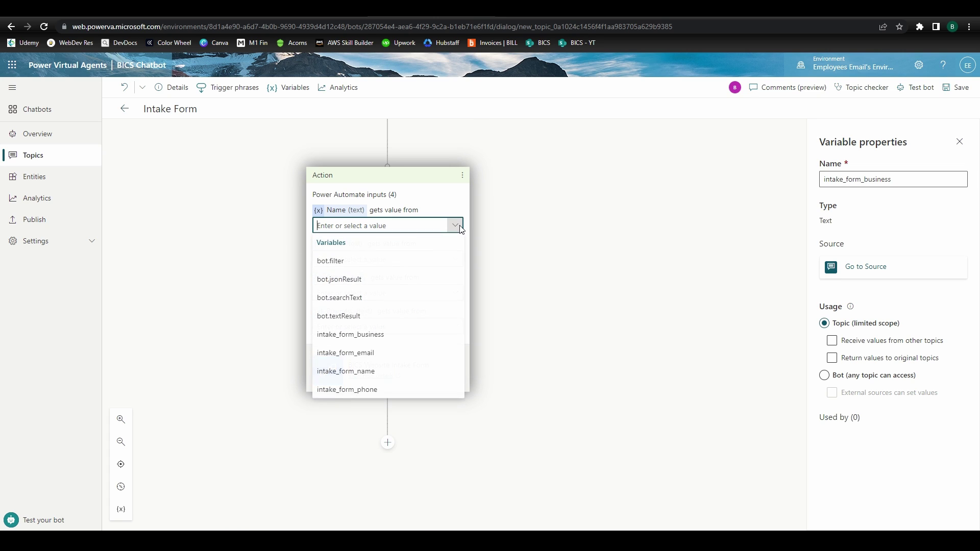
click(348, 372)
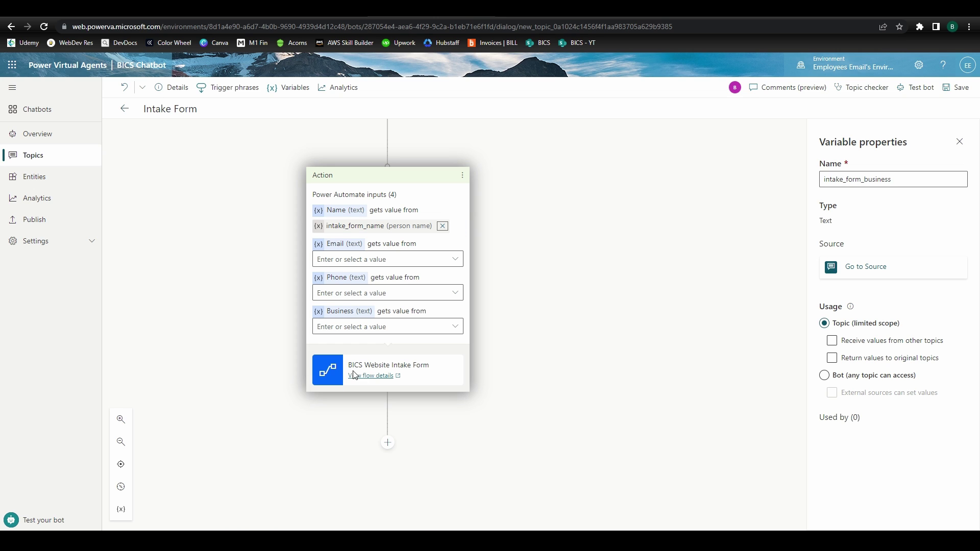
click(455, 259)
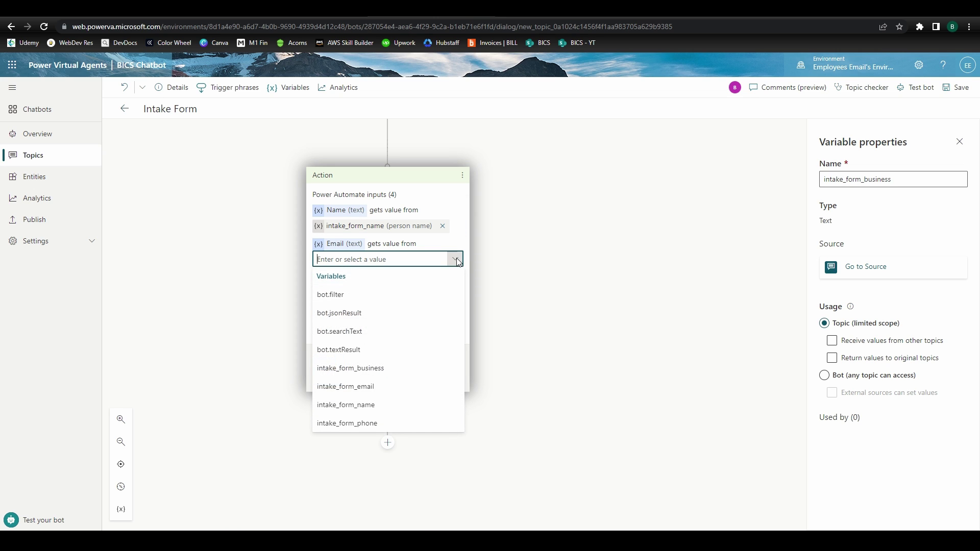
click(360, 390)
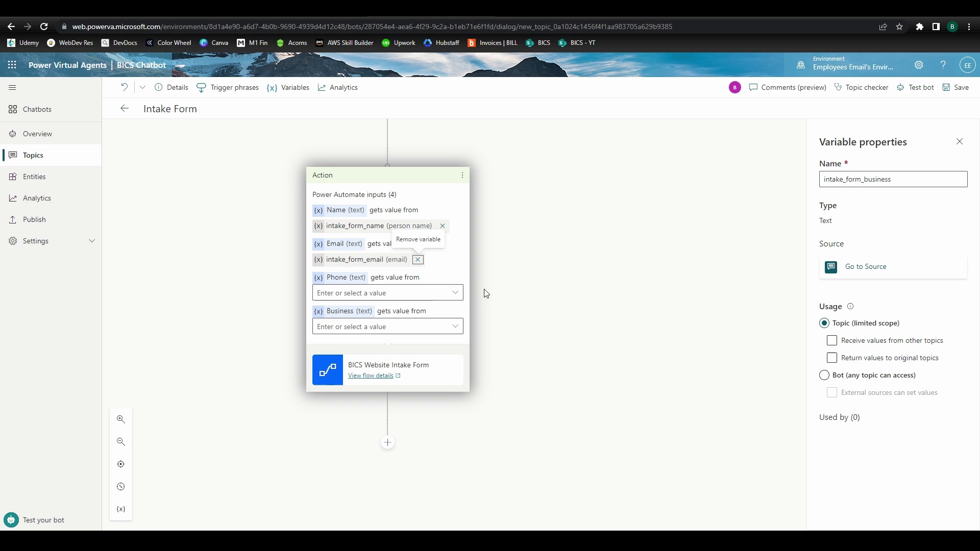
click(455, 294)
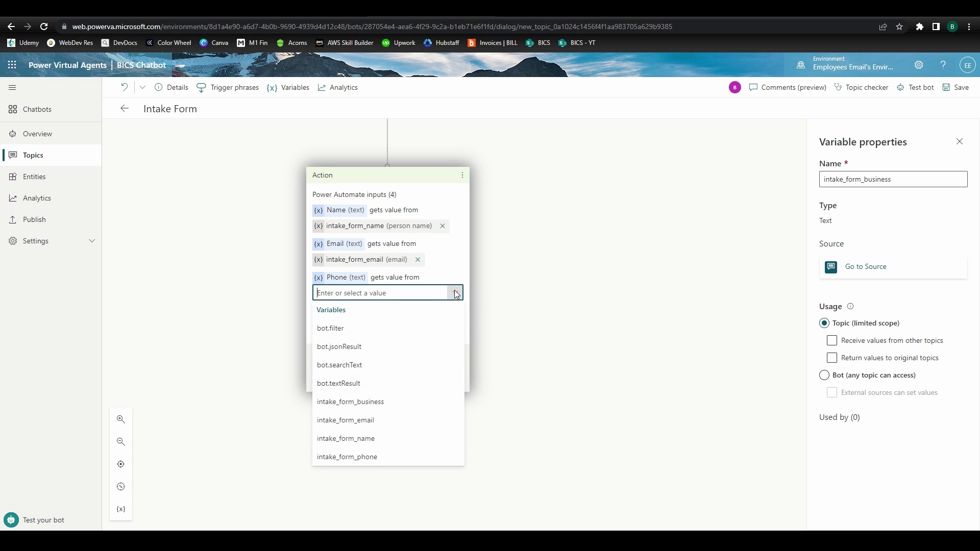
click(386, 454)
click(456, 326)
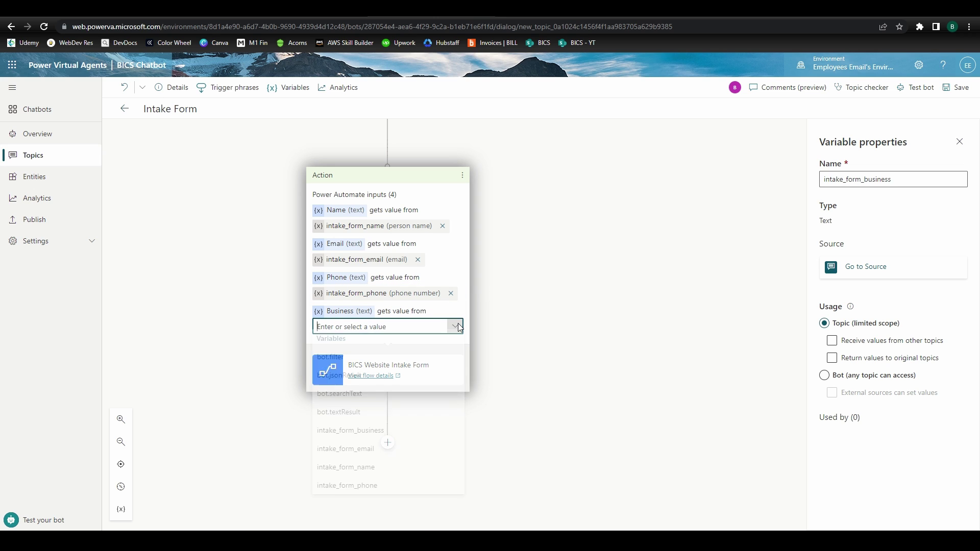
click(362, 435)
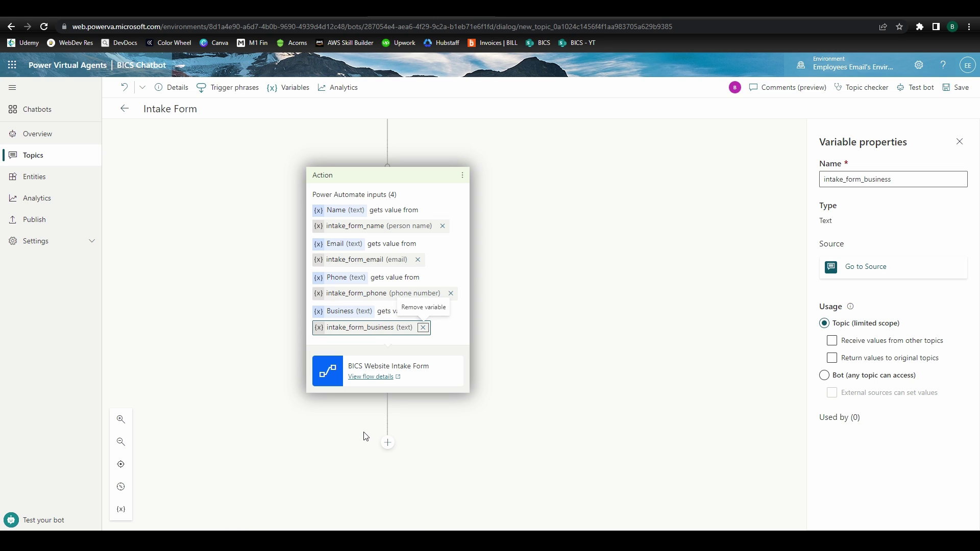
Add a closing message 'Thank you for sharing your information! A BICS representative will be in touch shortly' and save
click(387, 442)
click(379, 505)
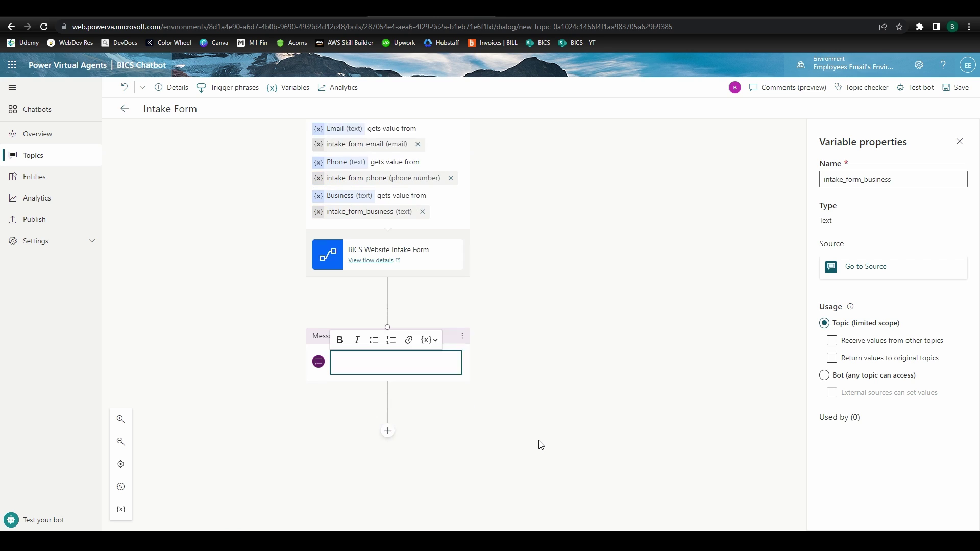
text(Thank you for sharing your infor)
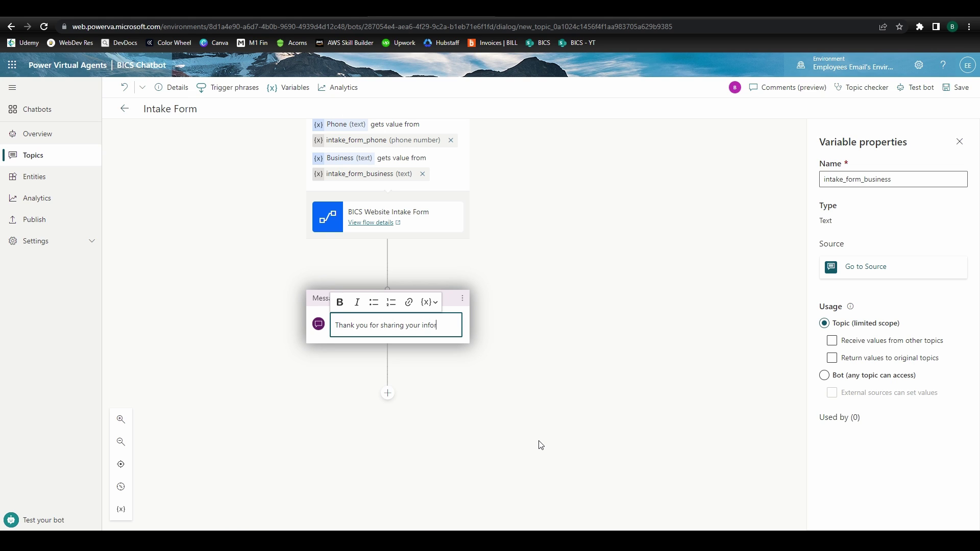
text(mation! A BICS representative will)
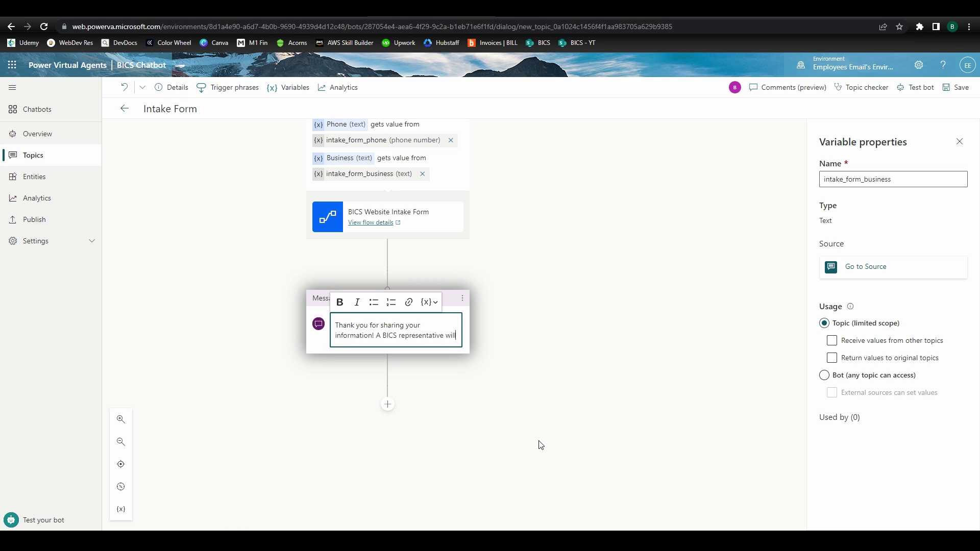
text( be in touch shortly. Have a great day!)
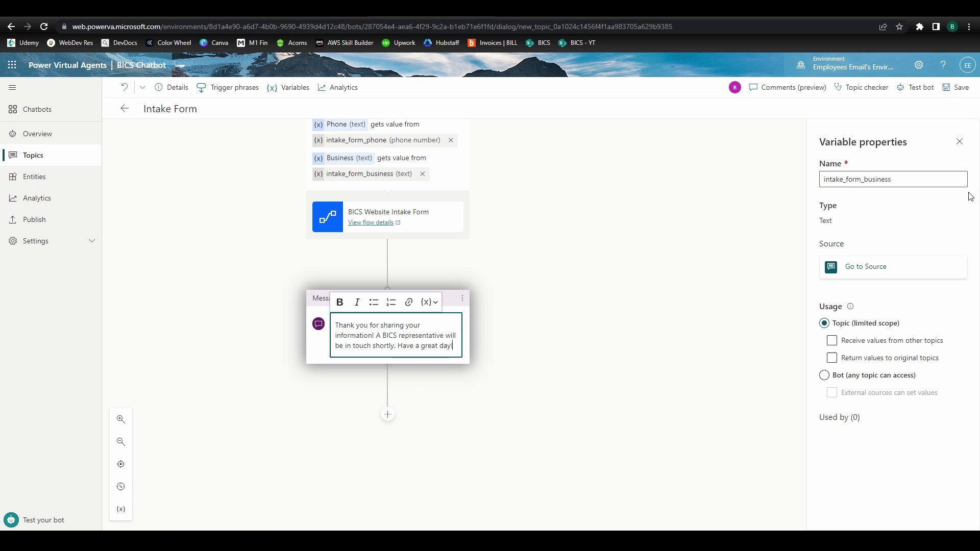
click(958, 87)
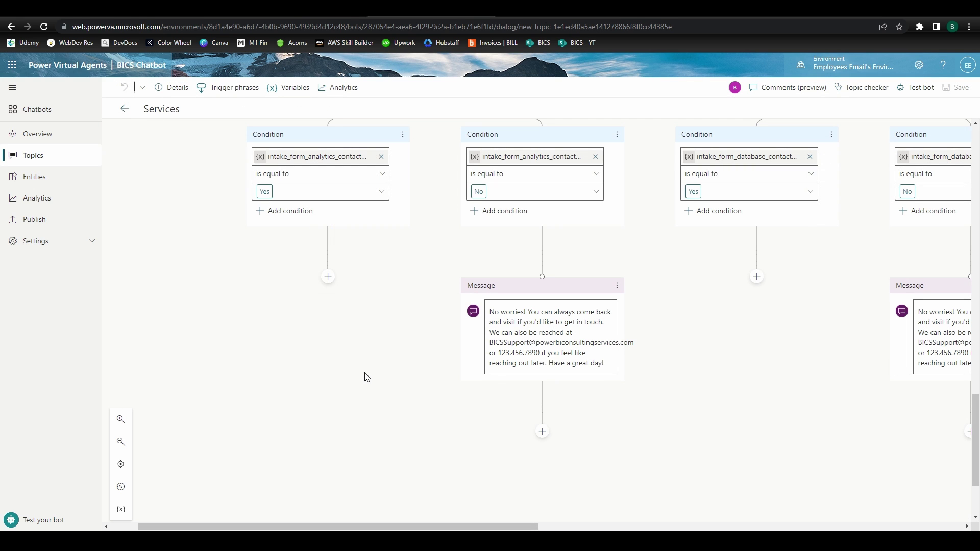
Under the Yes condition, add a redirect to the Intake Form topic
click(328, 277)
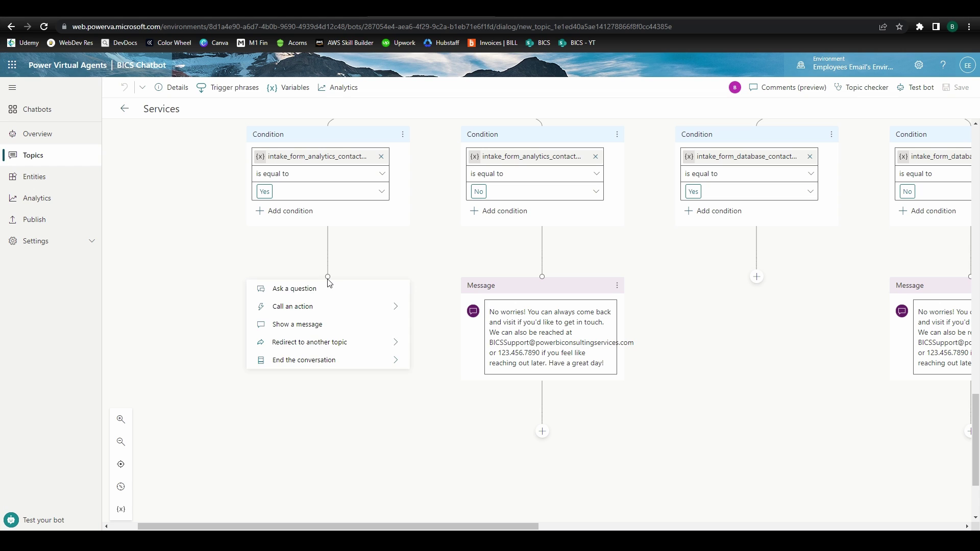
mouse_move(339, 344)
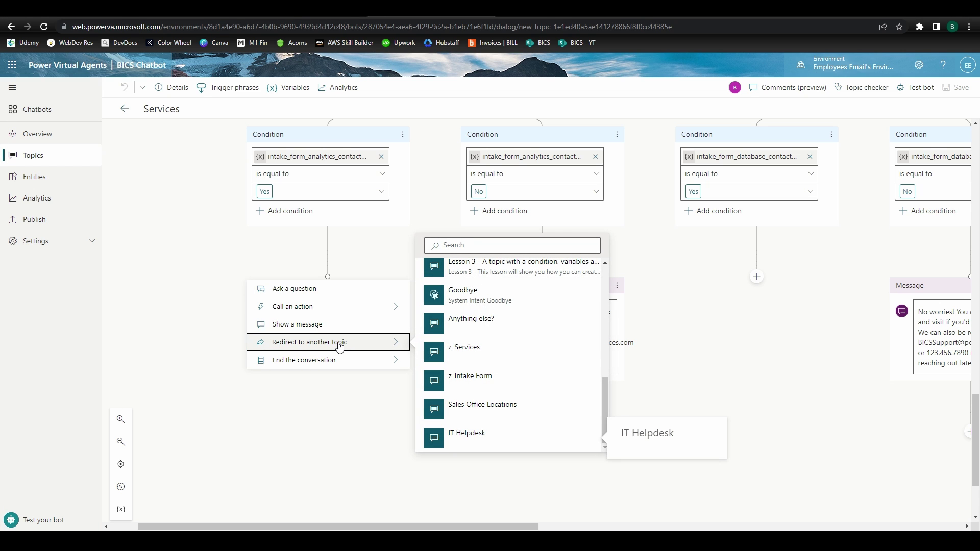
scroll(462, 341, up, 10)
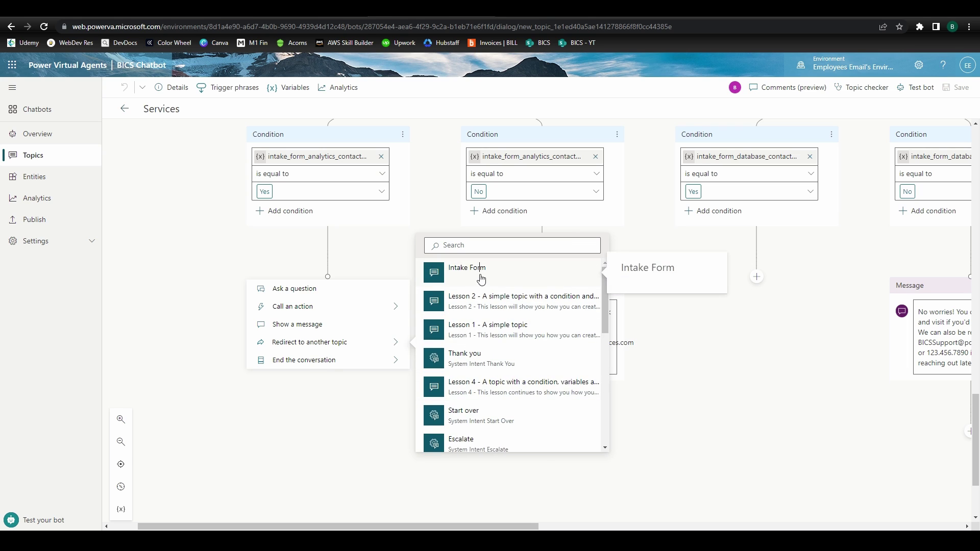
click(481, 278)
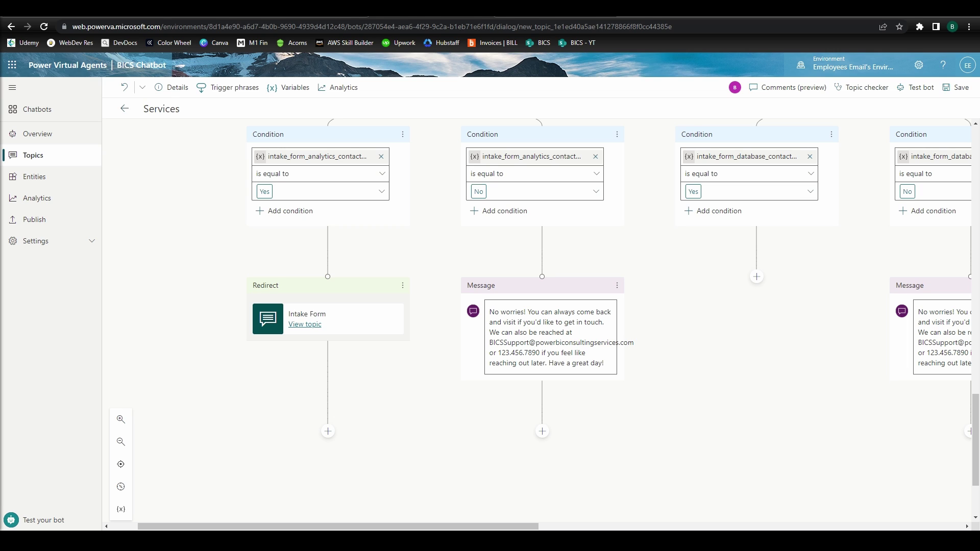
In the test bot, send 'what services does bics provide', pick Analytics Solutions, answer No, then start over
click(43, 520)
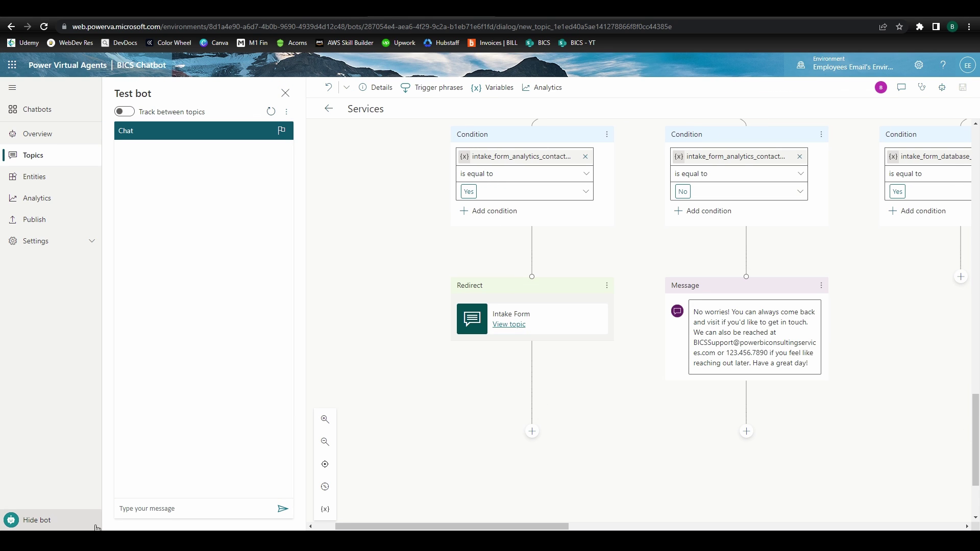
click(173, 510)
text(what services does bics provide)
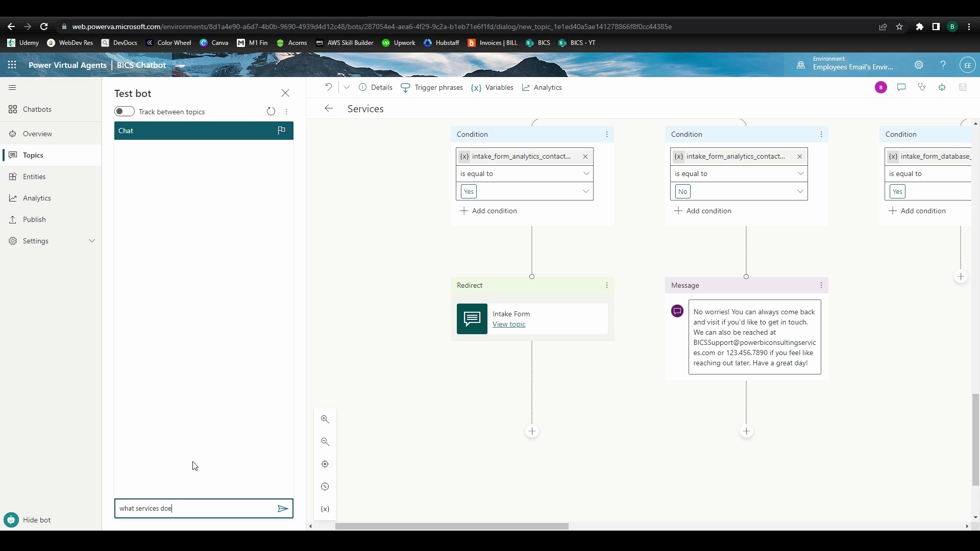
key(Return)
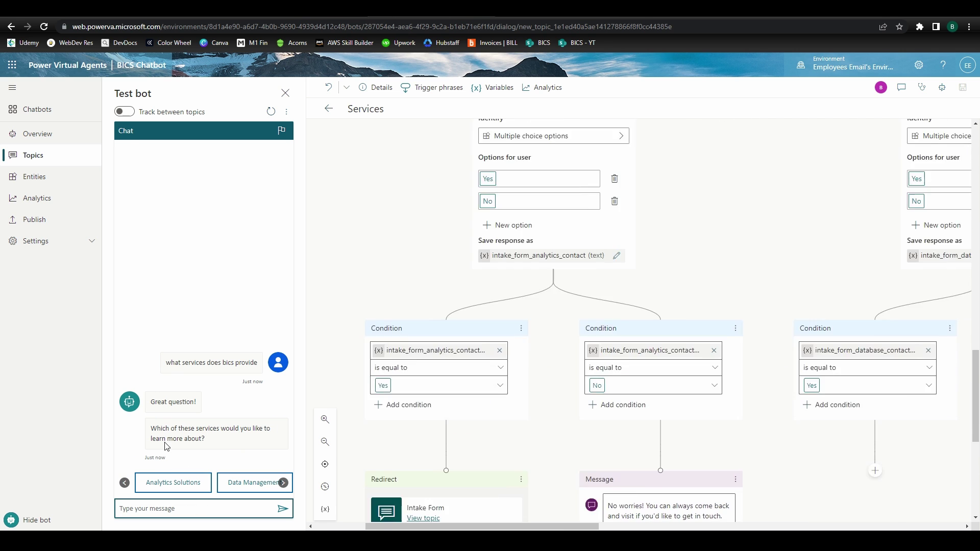
click(192, 484)
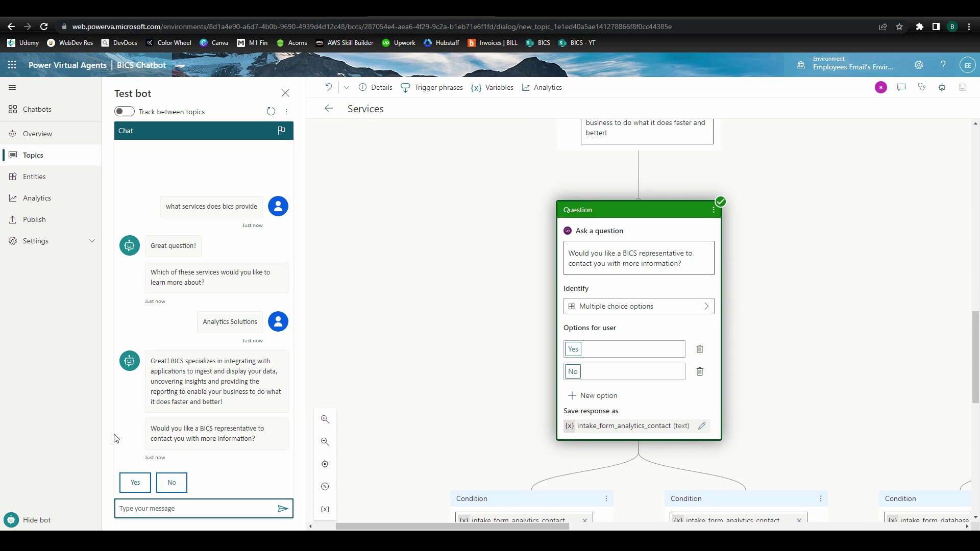
click(172, 481)
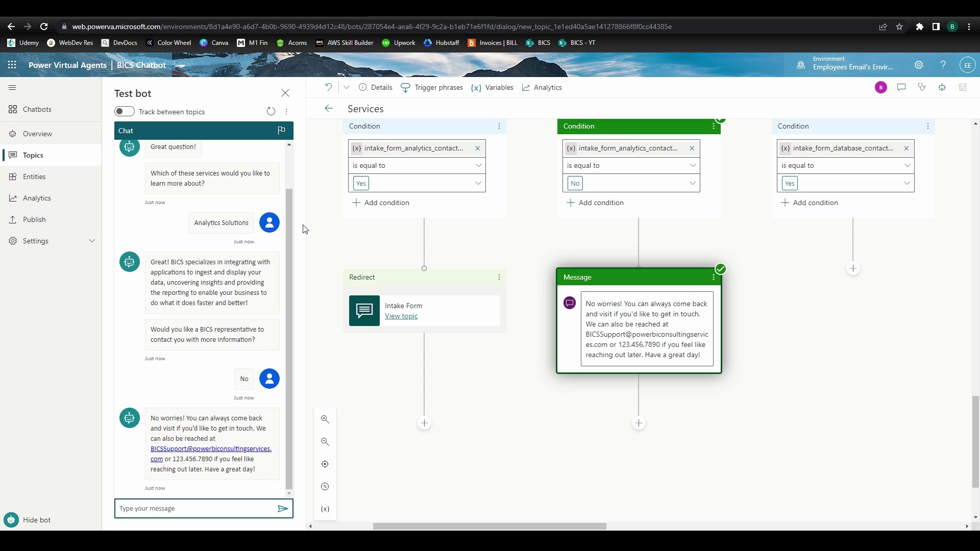
click(271, 111)
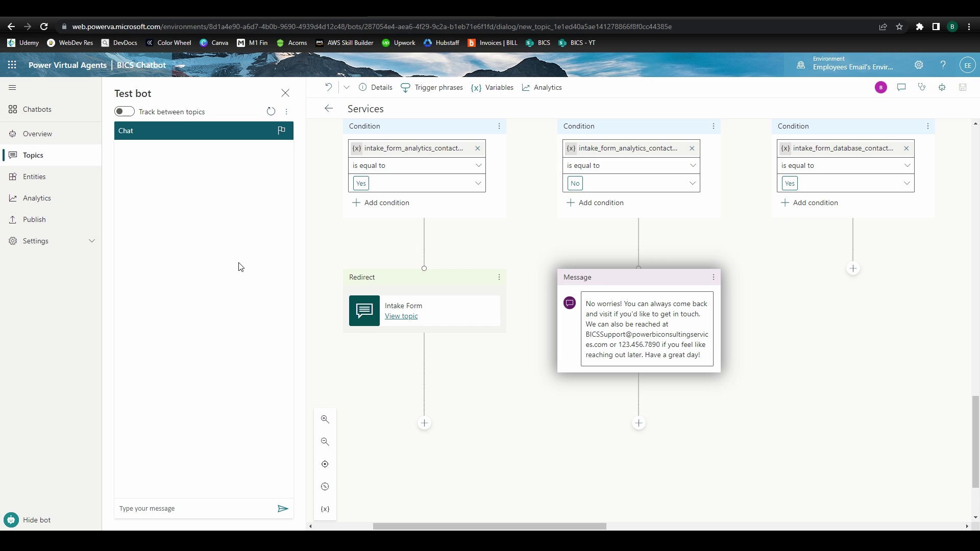
Ask the test bot 'what services does bics provide?', pick Analytics Solutions, and answer Yes to contact
click(238, 515)
text(what ser)
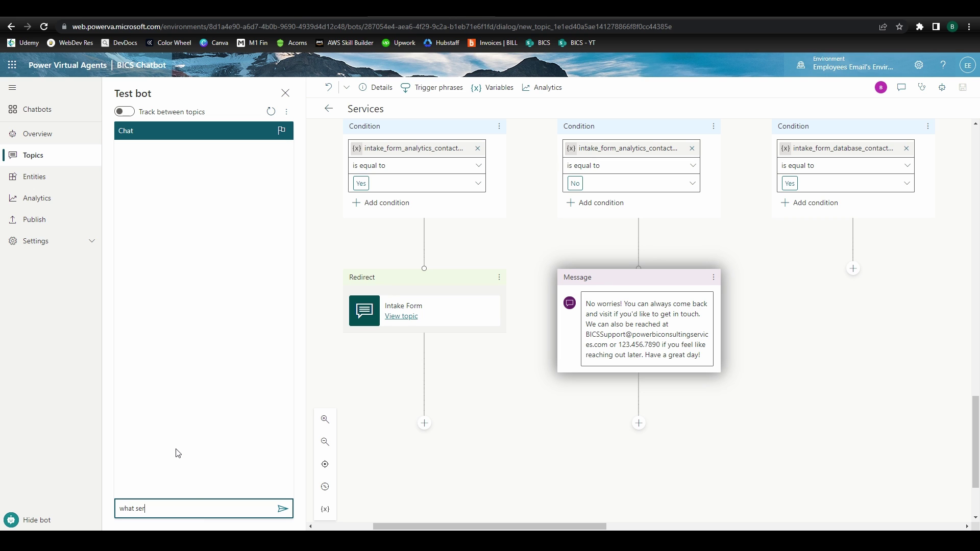
text(vices does bics provide?)
key(Return)
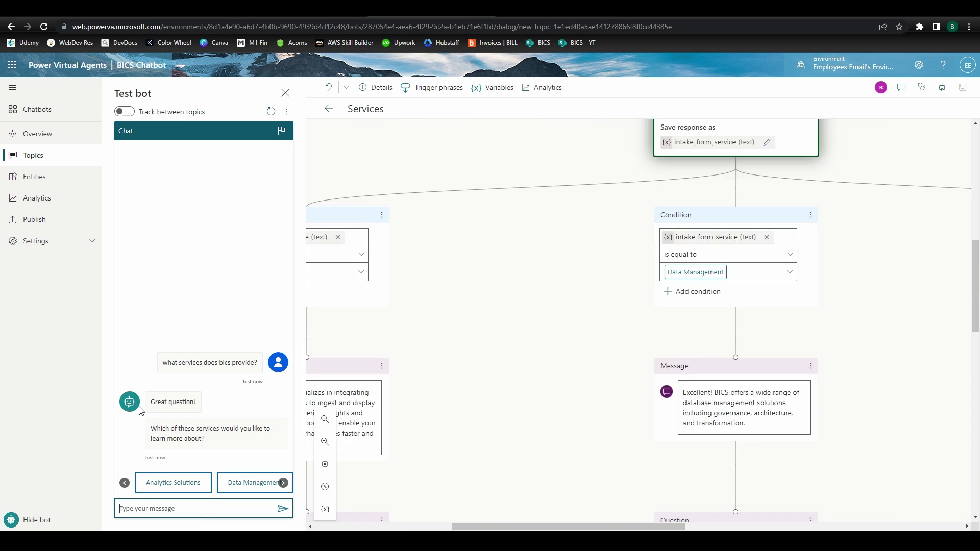
click(159, 487)
click(134, 481)
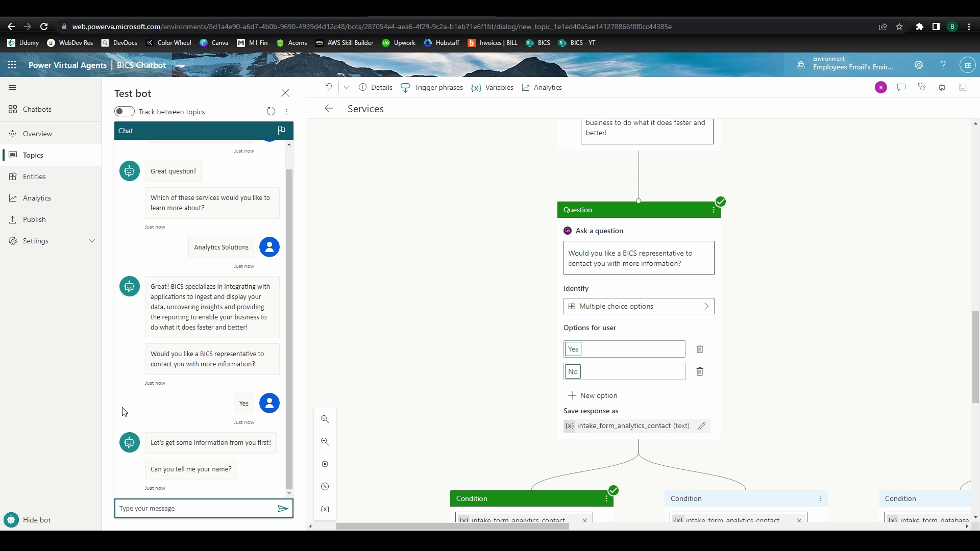
Answer the intake questions with a test name, e-mail, phone number and business name BICS, then restart the chat
text(BICS Bot)
key(Return)
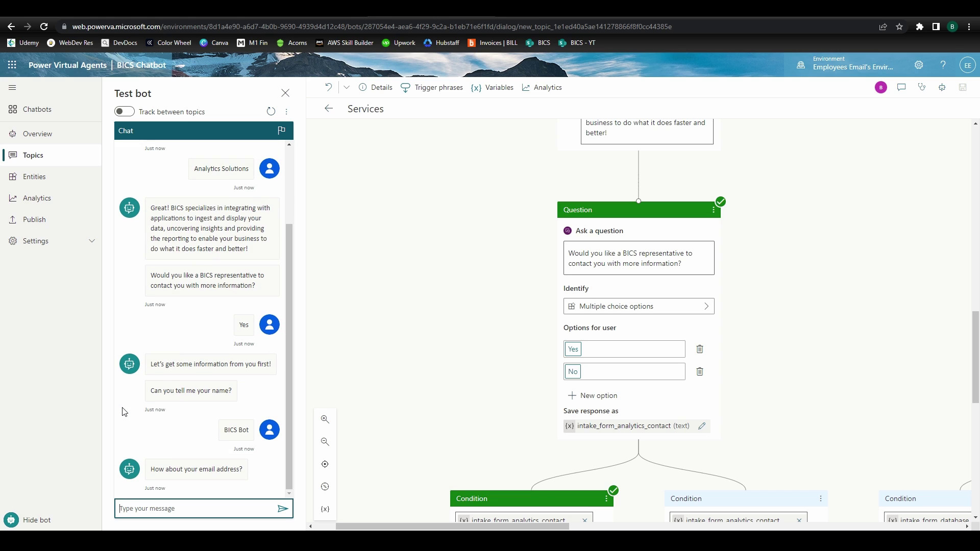
key(Return)
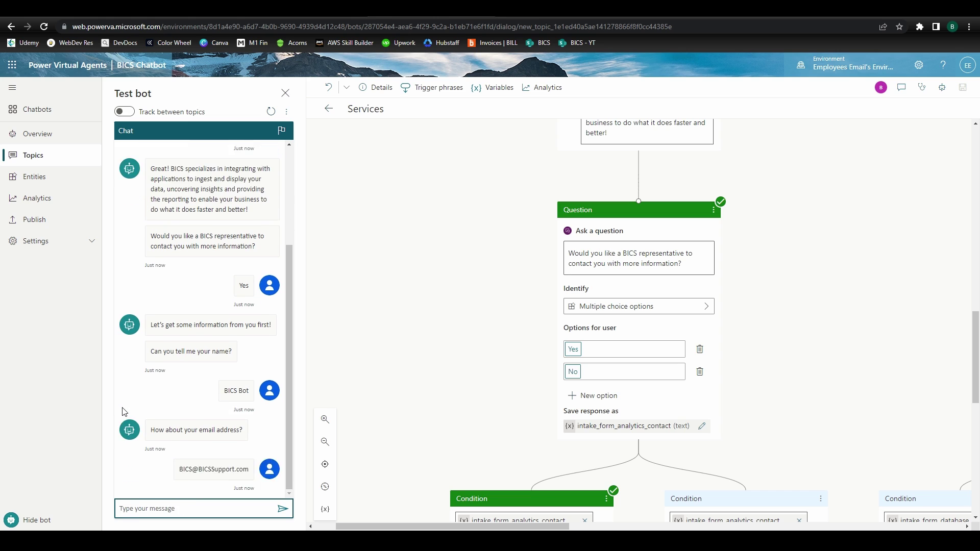
text(1234567890)
key(Return)
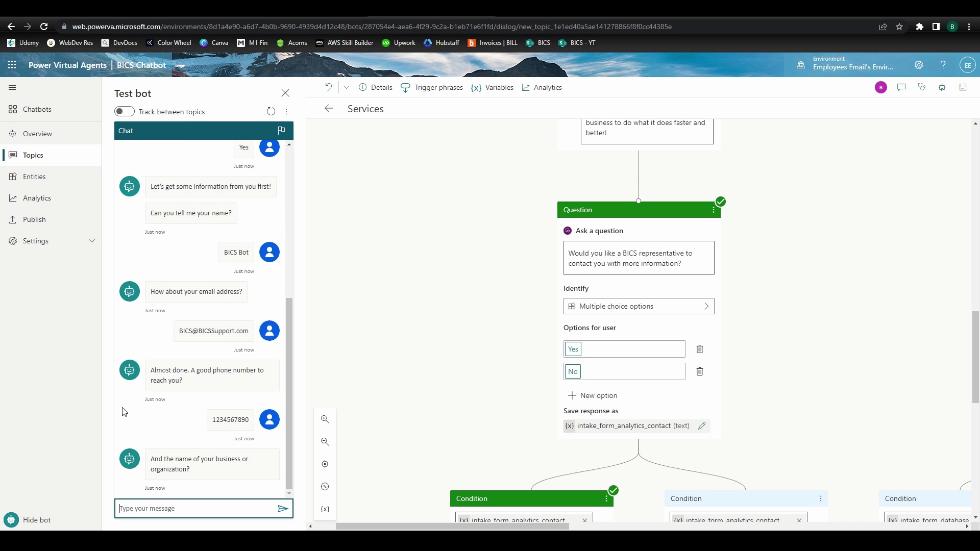
text(BICS)
key(Return)
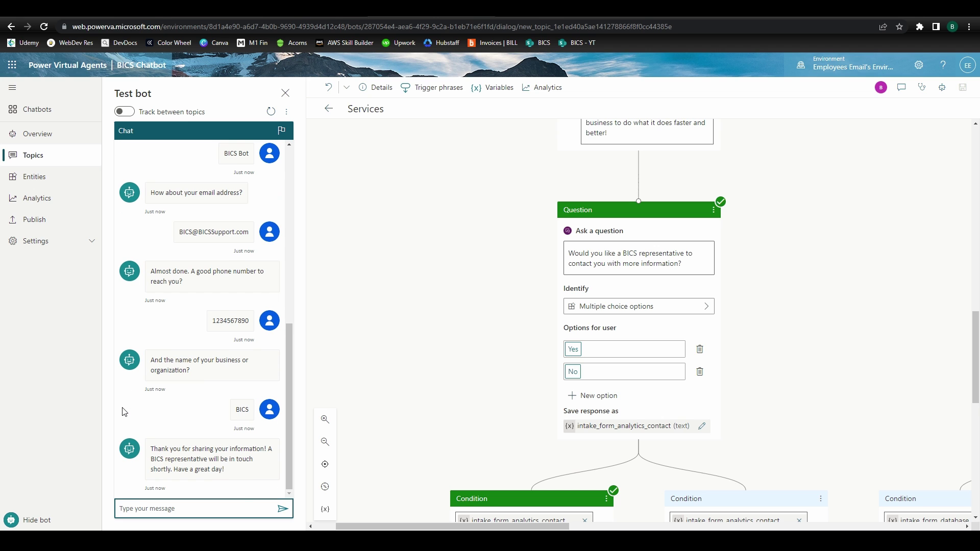
click(12, 65)
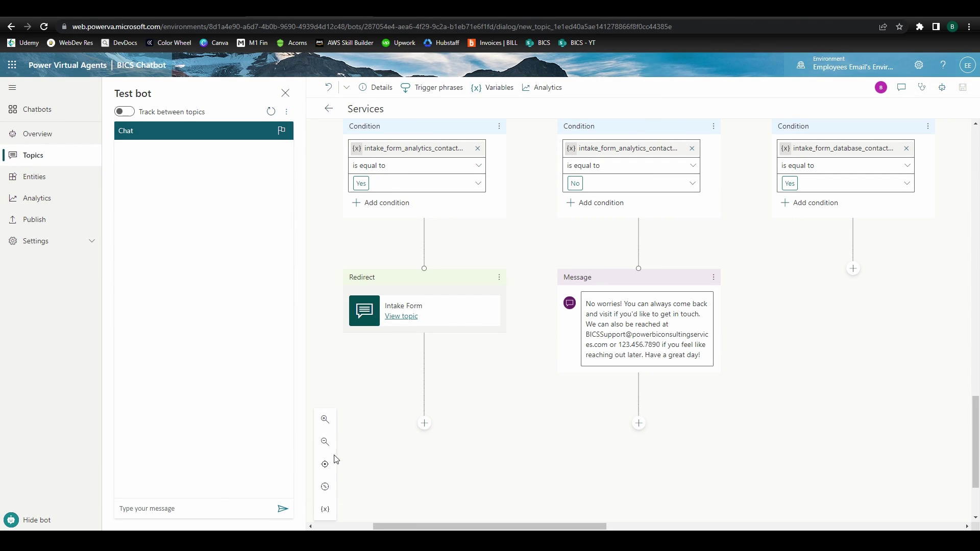
Send the pasted analytics services question to the test bot
click(207, 509)
text(What business analytics solutions does BICS provide?)
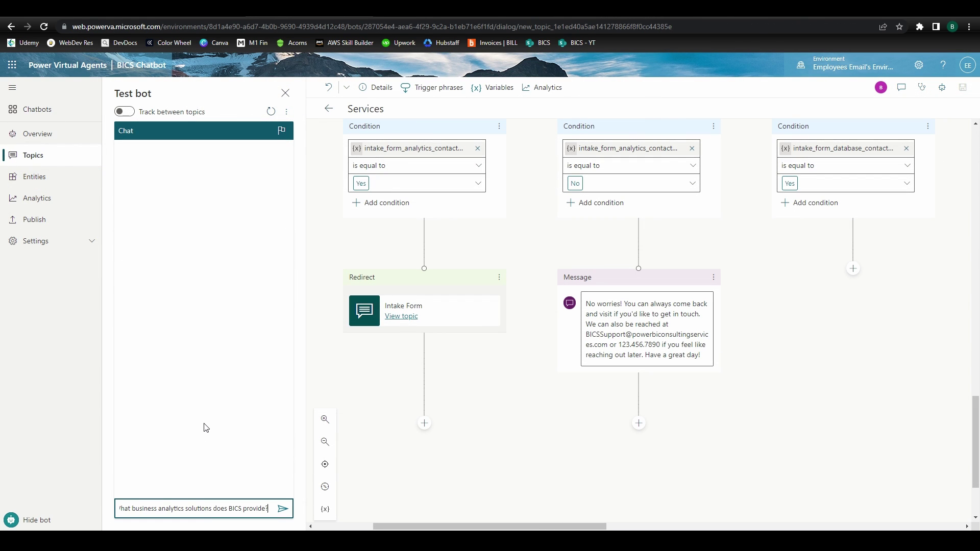
key(Return)
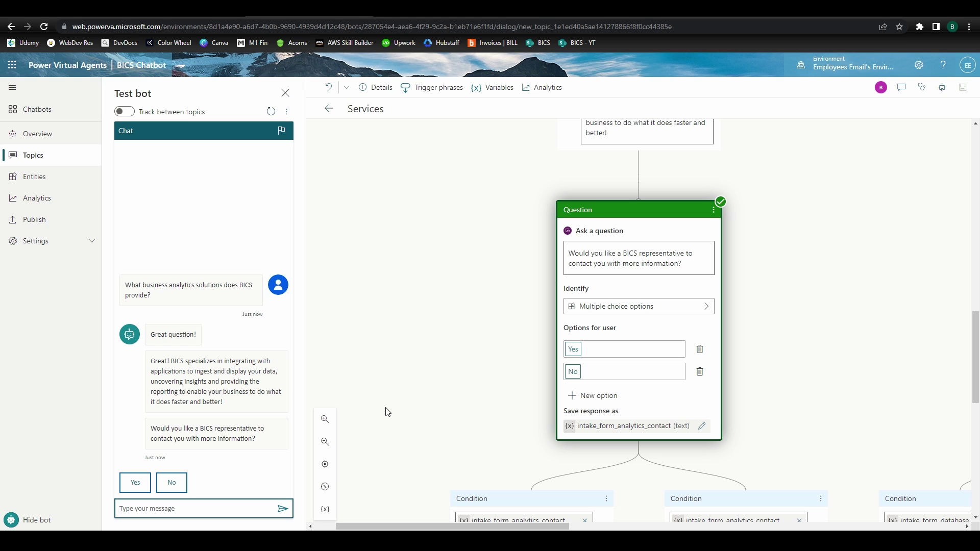
Restart the test conversation and send 'analytics solutions' to get the Yes/No contact offer
click(271, 111)
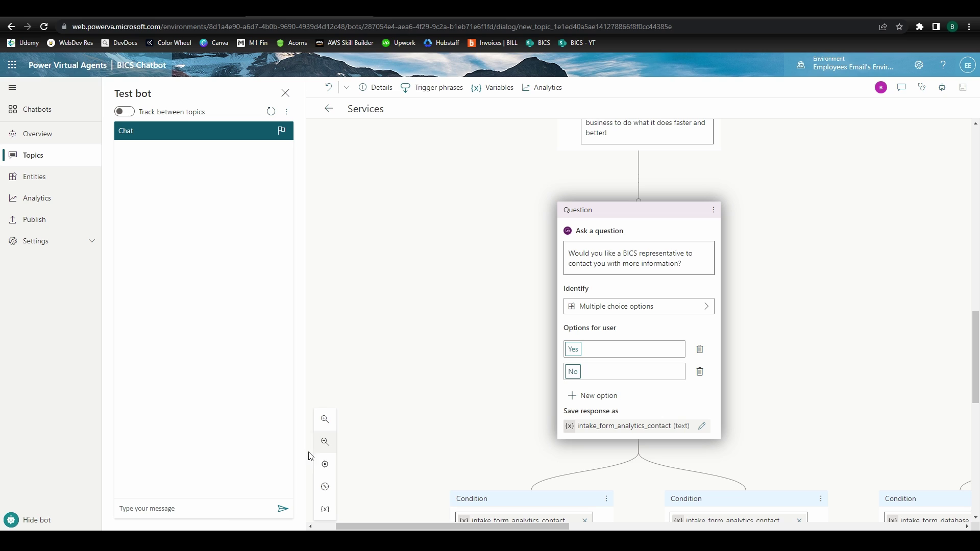
click(223, 509)
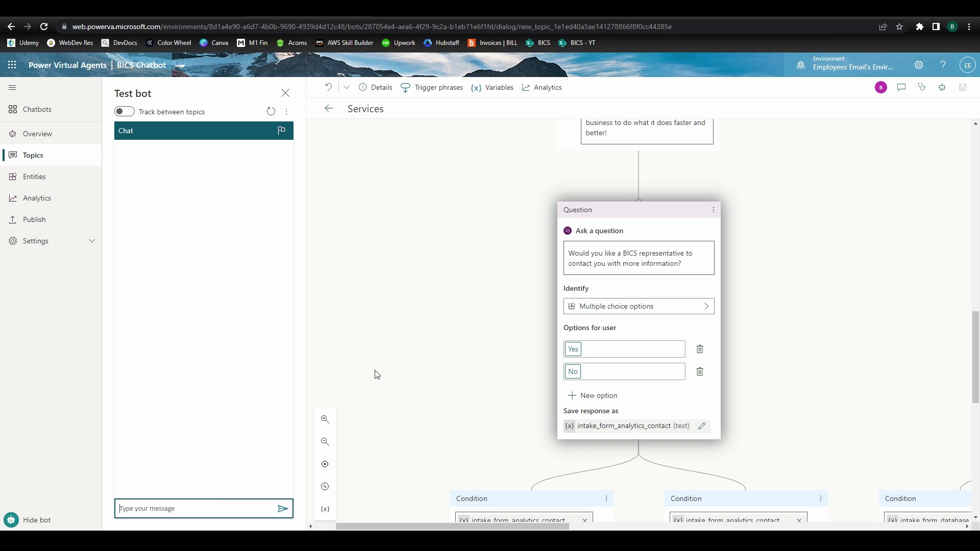
text(analytics solutions)
key(Return)
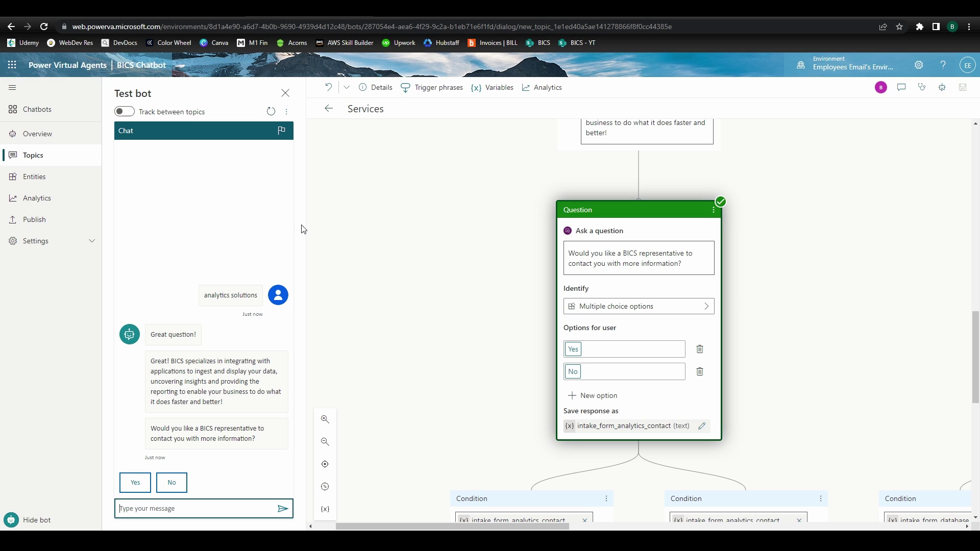
Clear the test chat and redirect the database Yes branch to the Intake Form topic
click(383, 198)
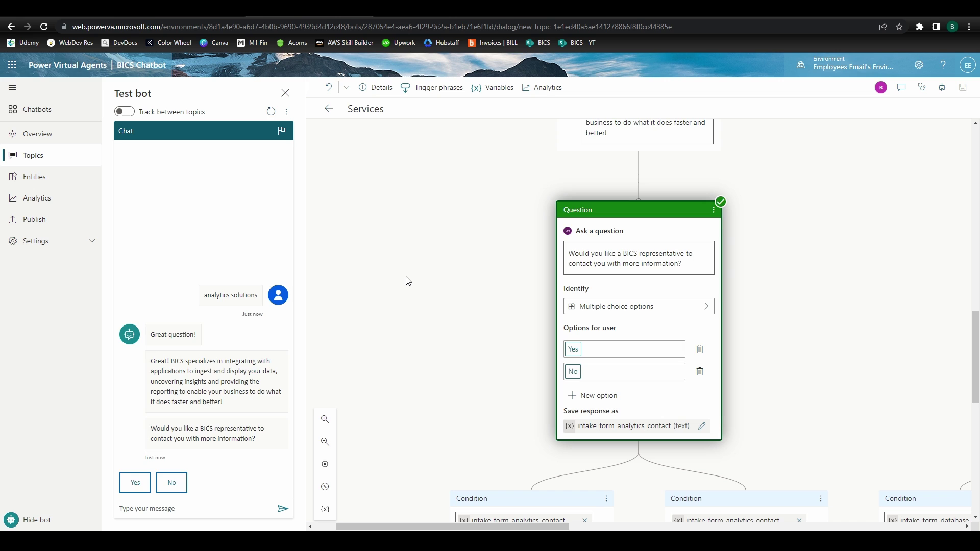
scroll(406, 280, down, 7)
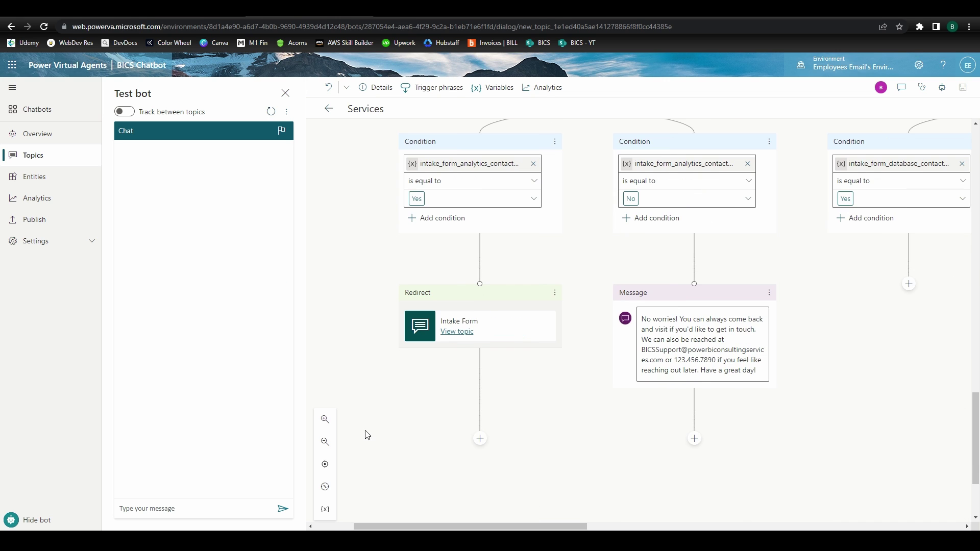
drag(388, 526, 453, 526)
click(722, 284)
mouse_move(704, 349)
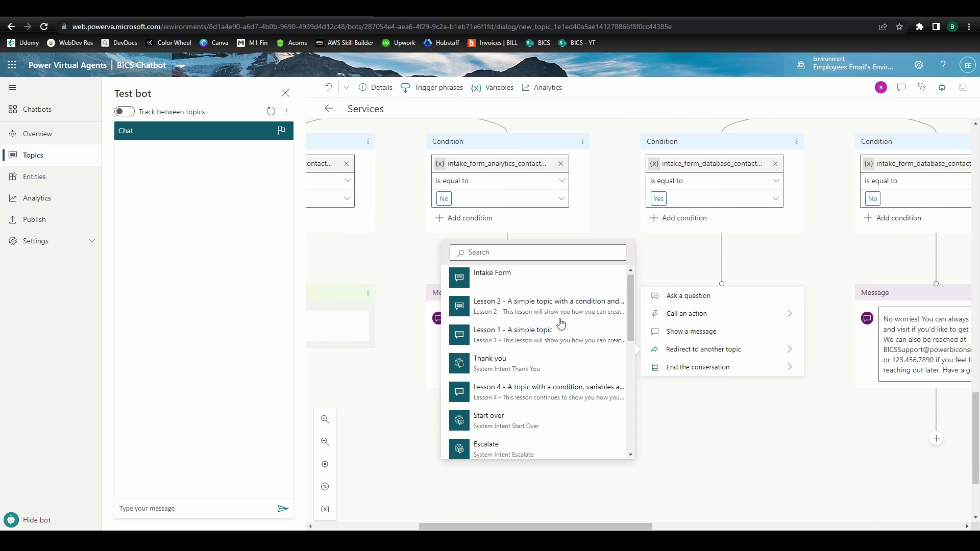
click(506, 277)
Redirect the AI Yes branch to Intake Form, save the Services topic, and go to Chatbots
drag(536, 526, 697, 526)
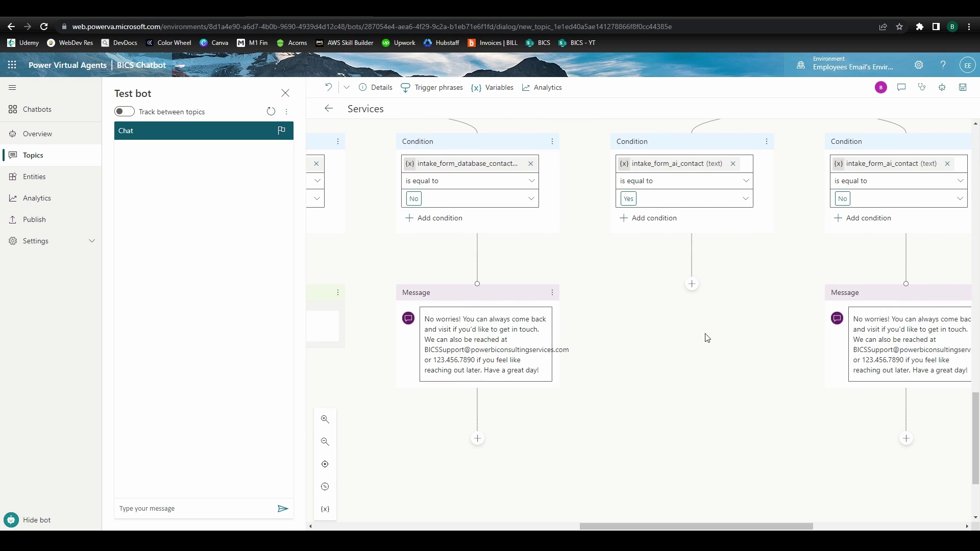
click(692, 283)
mouse_move(663, 348)
click(832, 279)
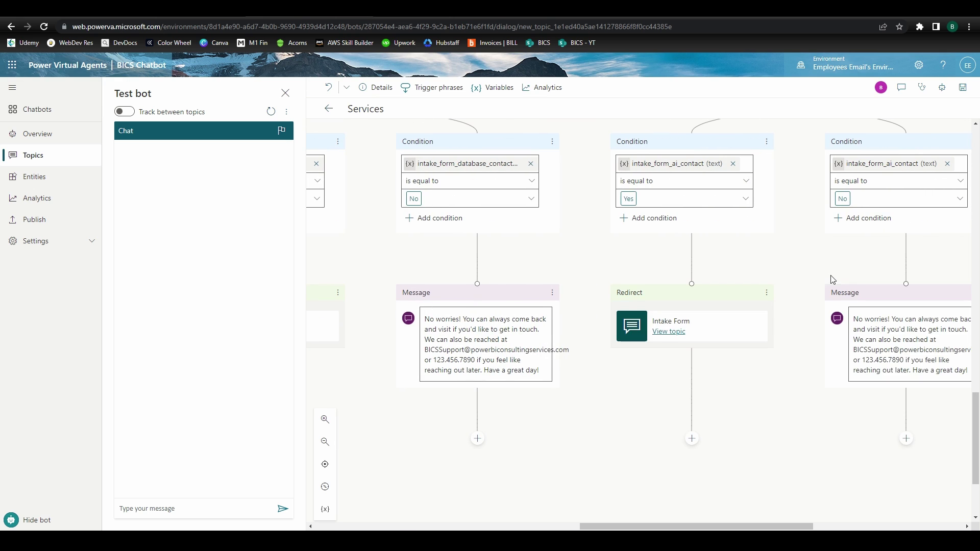
click(963, 88)
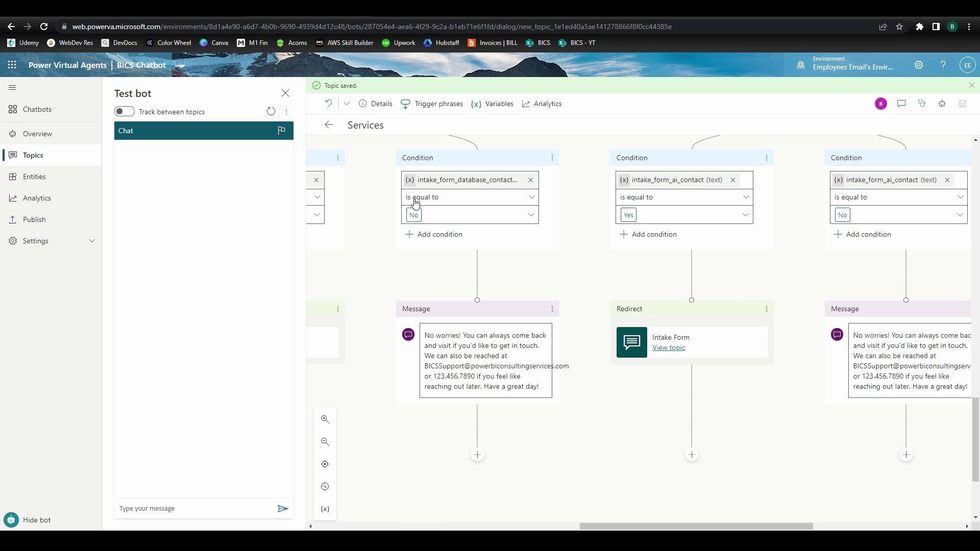
click(53, 107)
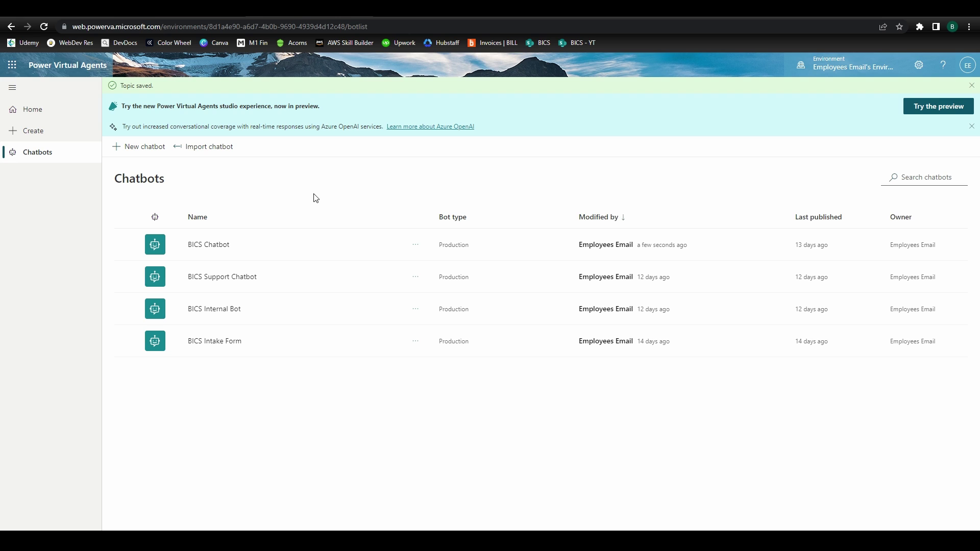
On the BICS Chatbot demo website, ask about services, choose Data Management, and agree to contact
click(971, 85)
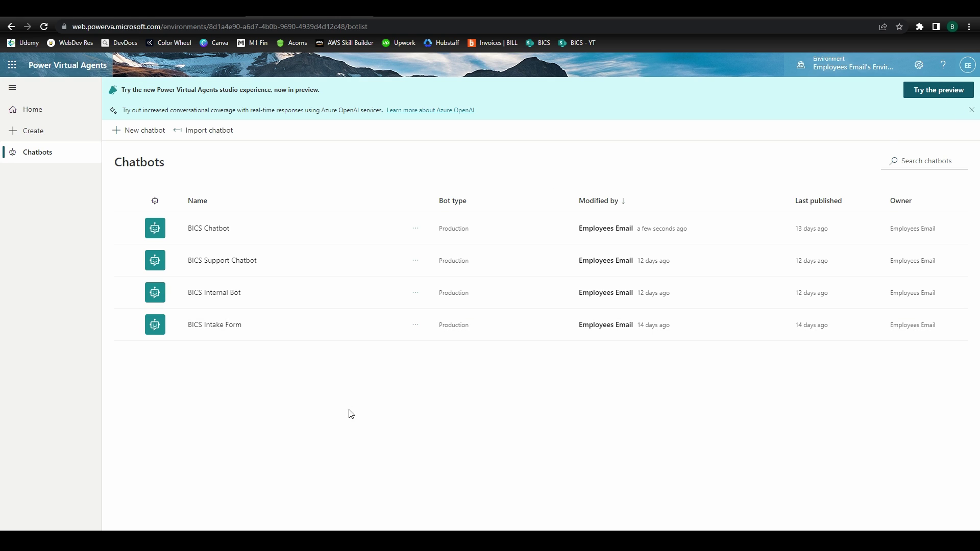
click(416, 230)
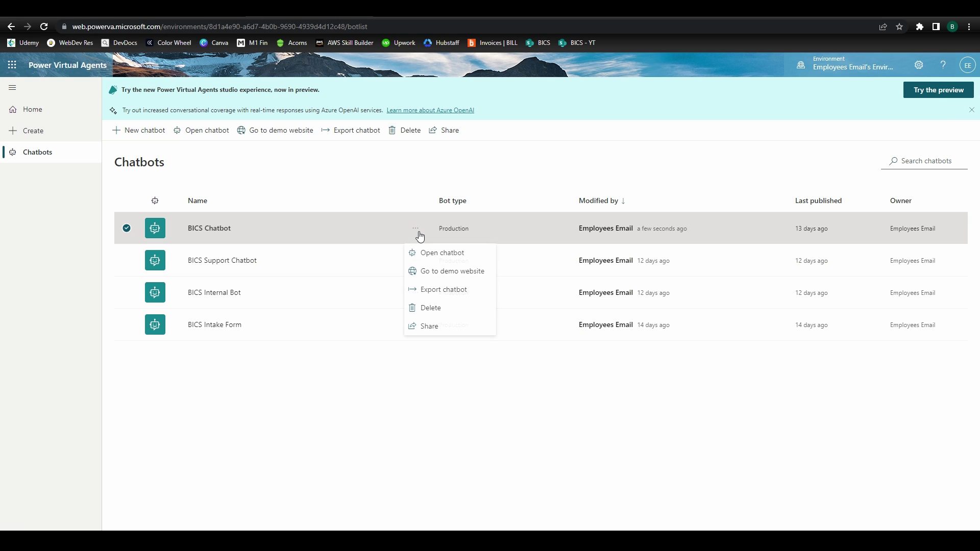
click(419, 270)
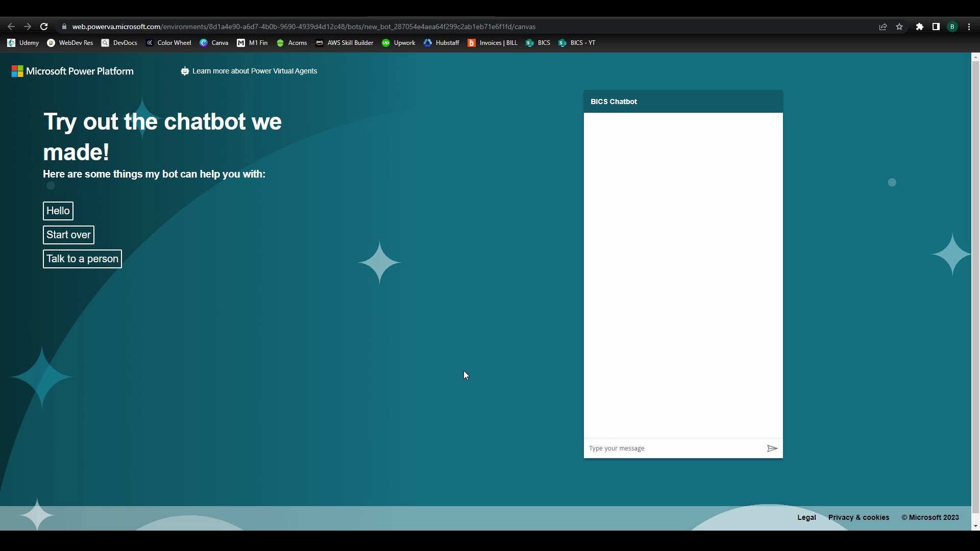
text(what services does bics provide?)
key(Return)
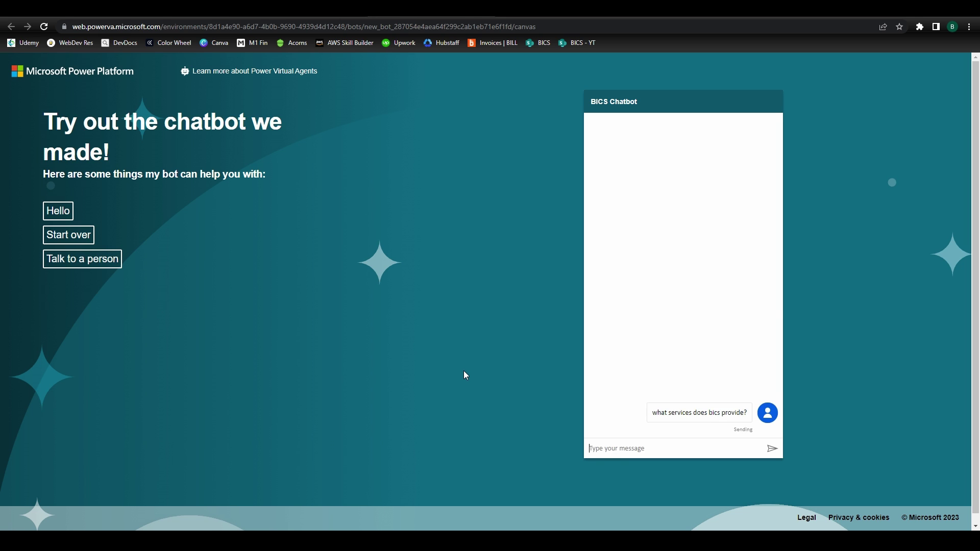
click(708, 424)
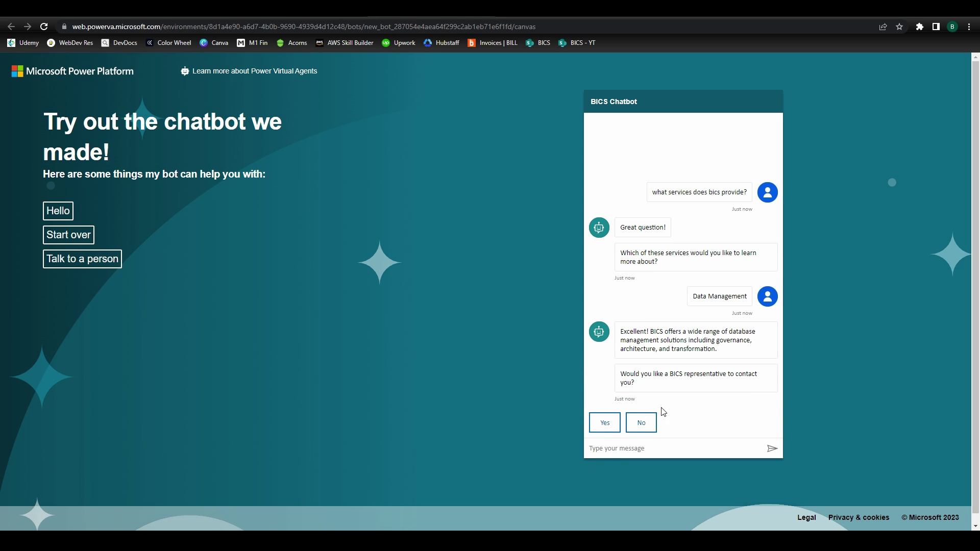
click(608, 425)
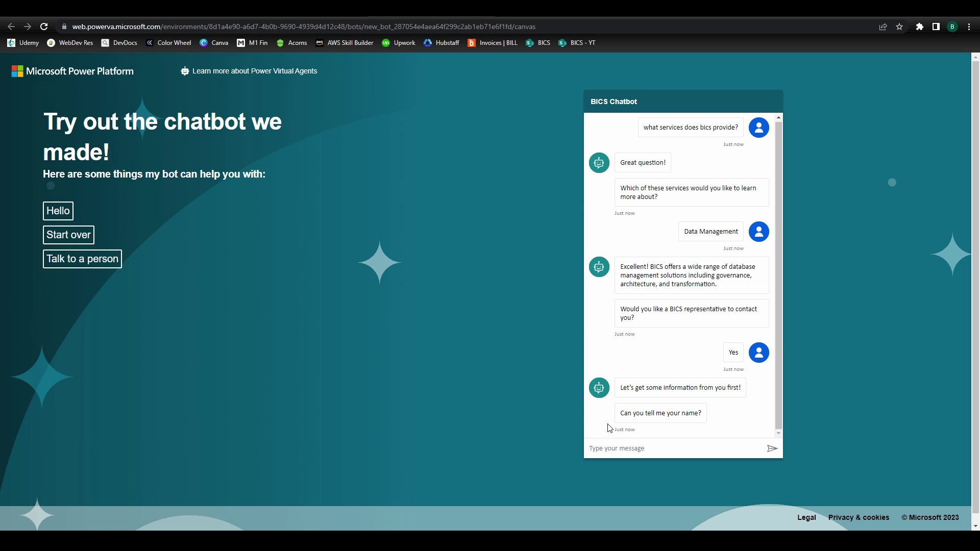
Answer the intake questions with name 'Data Management Test', an e-mail, a phone number, and business 'BICS Data Management'
text(Data Management Test)
key(Return)
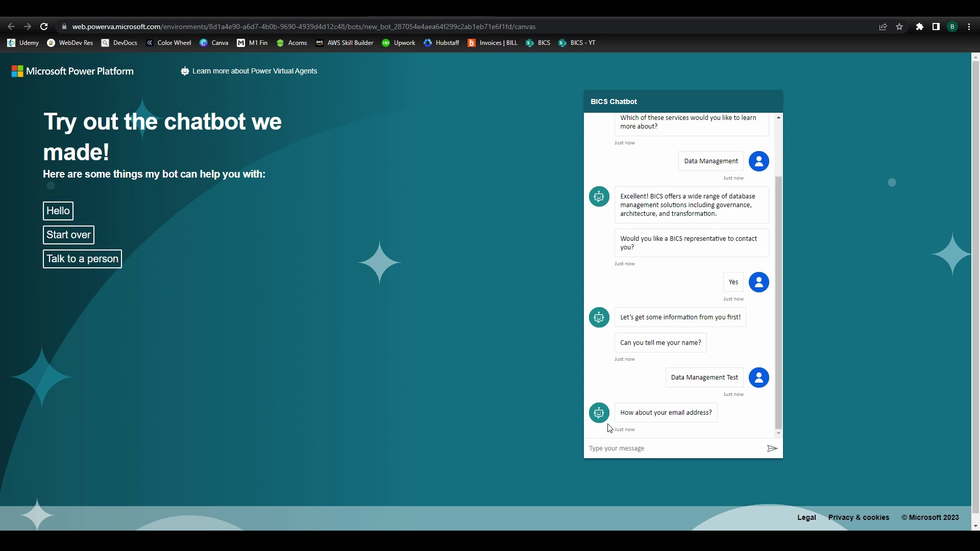
key(Return)
text(1234567890)
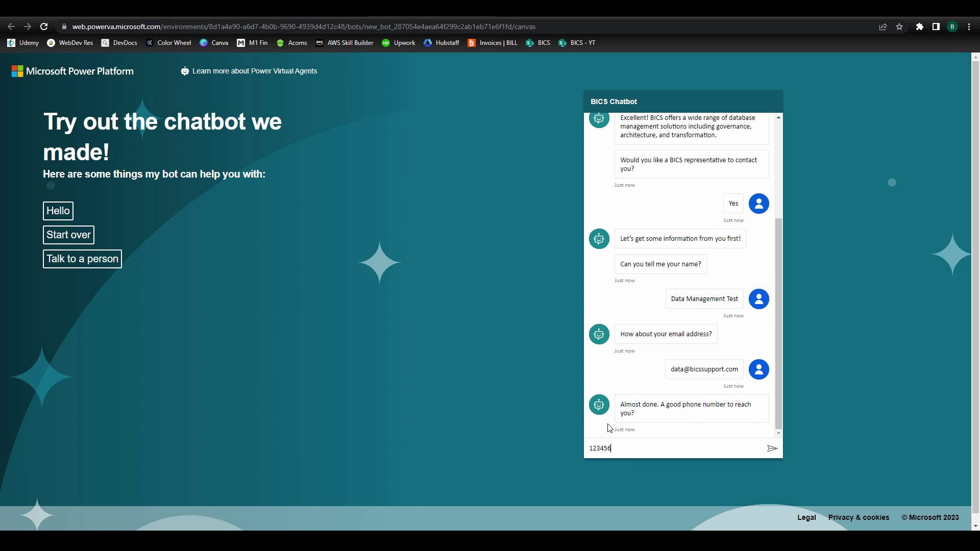
key(Return)
click(604, 423)
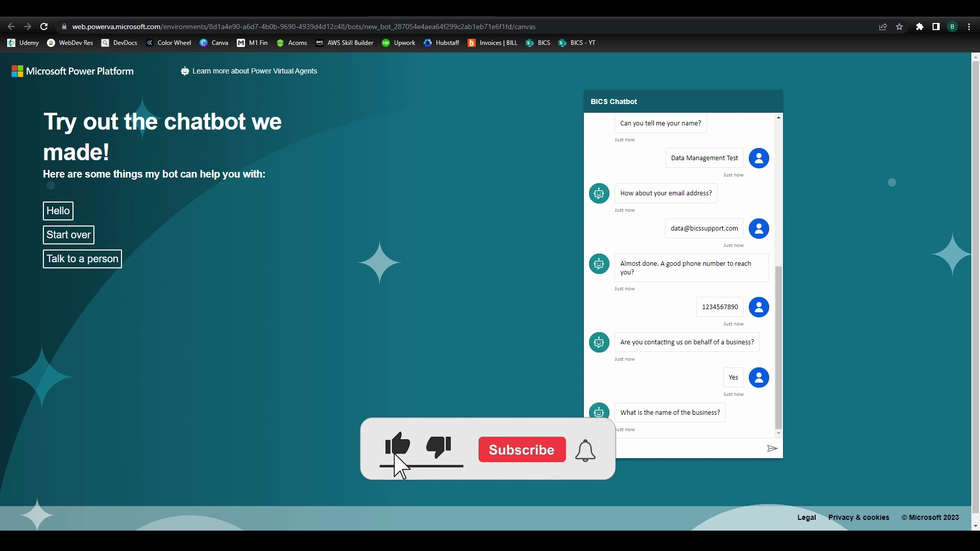
text(BICS Data Management)
key(Return)
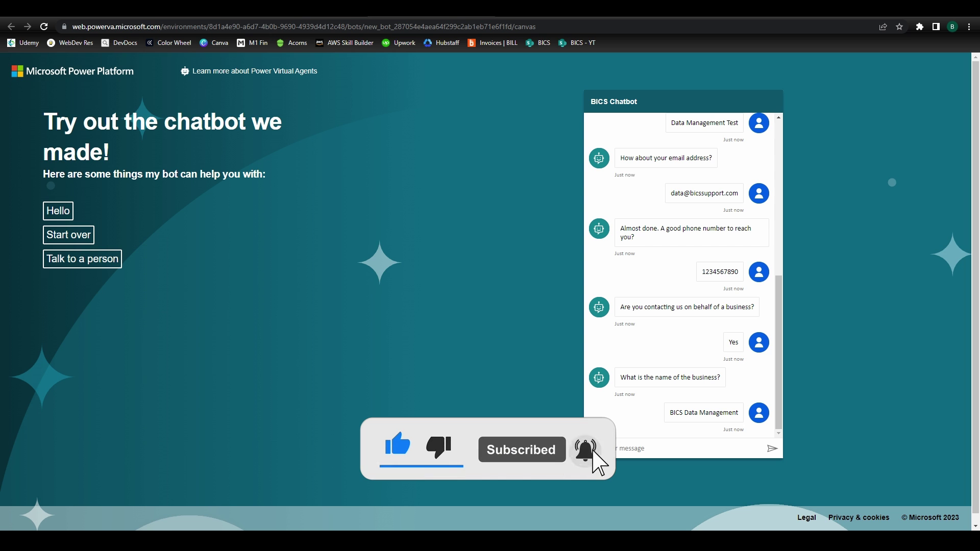